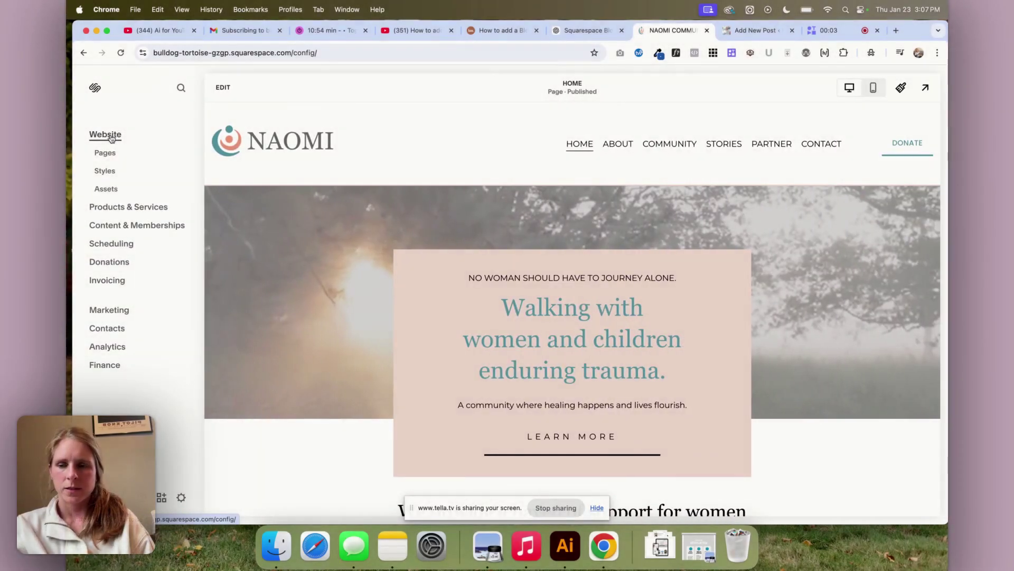
Step: Open the blog content list of the Stories blog from the site's pages
{"action": "left_click", "coordinate": [105, 154]}
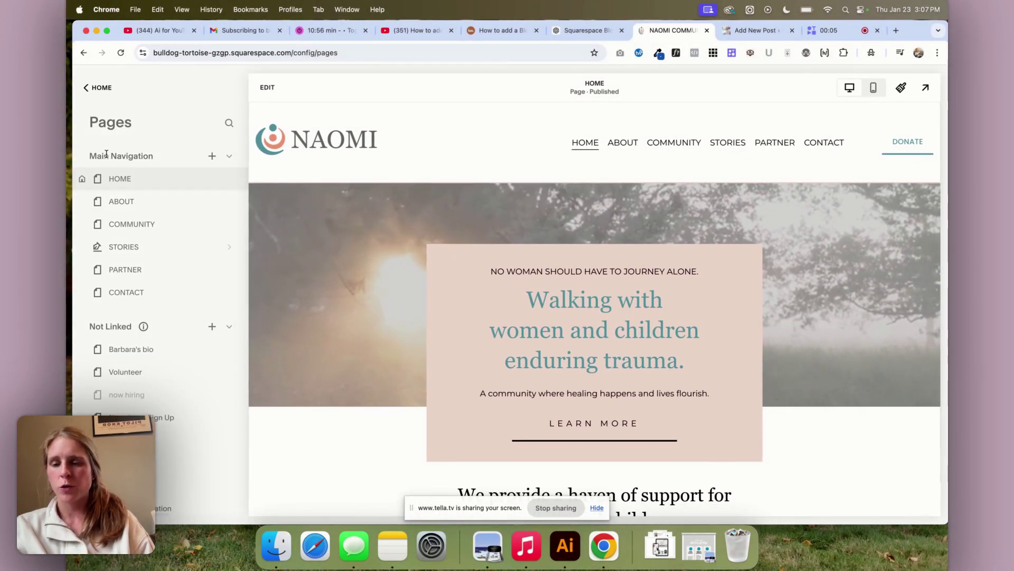
{"action": "scroll", "coordinate": [137, 402], "scroll_direction": "down", "scroll_amount": 3}
{"action": "scroll", "coordinate": [137, 402], "scroll_direction": "down", "scroll_amount": 10}
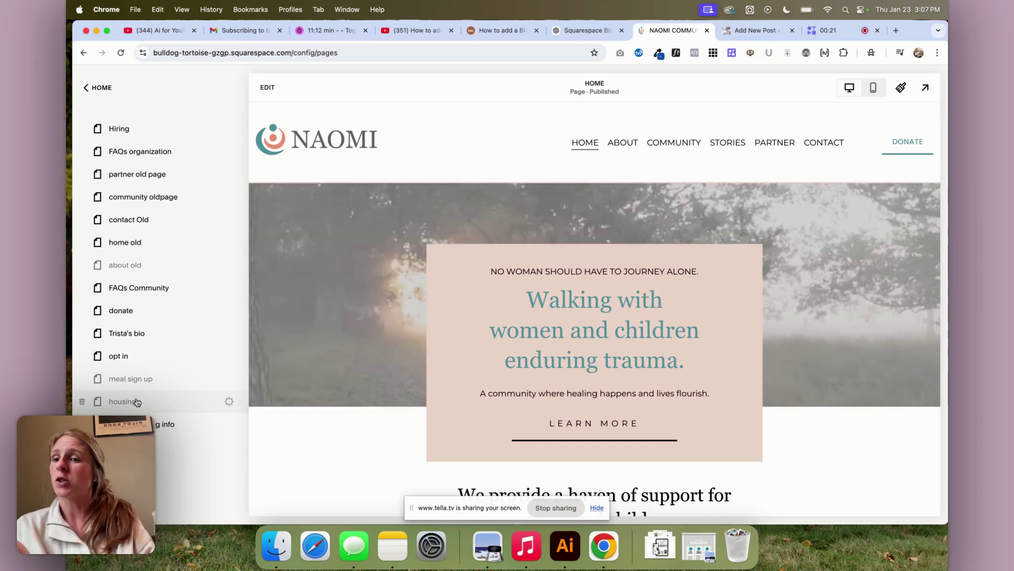
{"action": "left_click", "coordinate": [730, 144]}
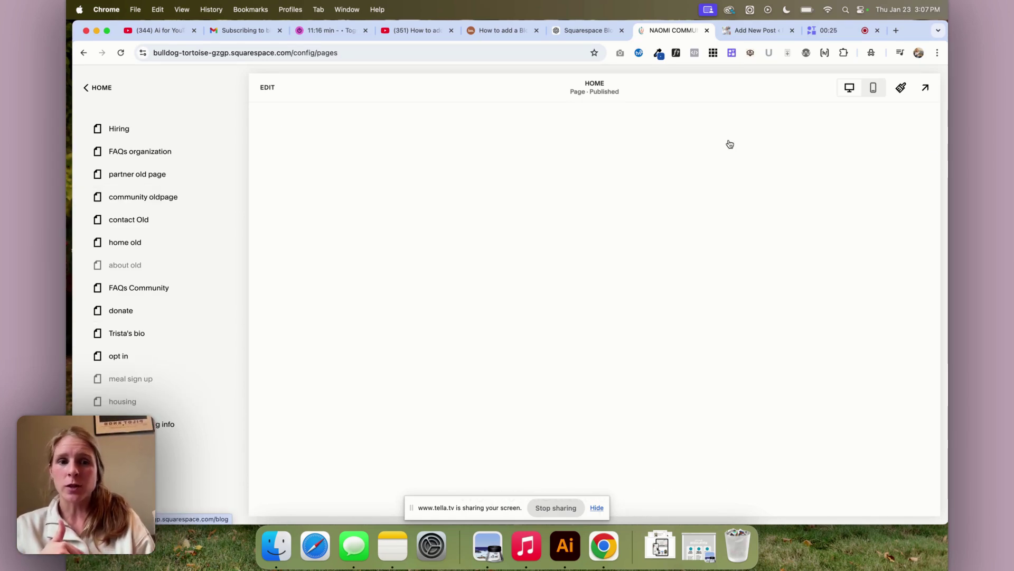
{"action": "scroll", "coordinate": [135, 163], "scroll_direction": "up", "scroll_amount": 10}
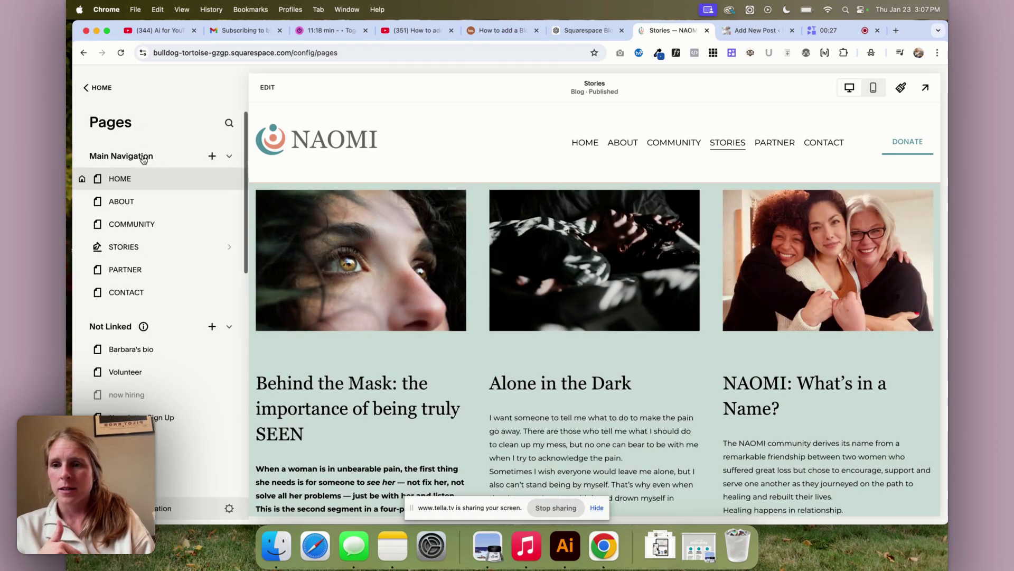
{"action": "left_click", "coordinate": [127, 248]}
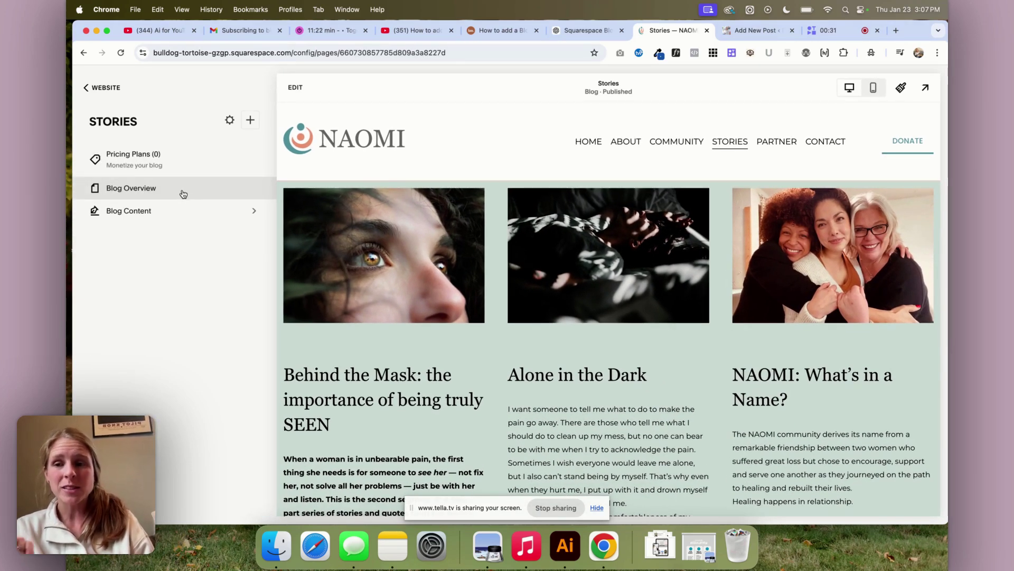
{"action": "left_click", "coordinate": [232, 210]}
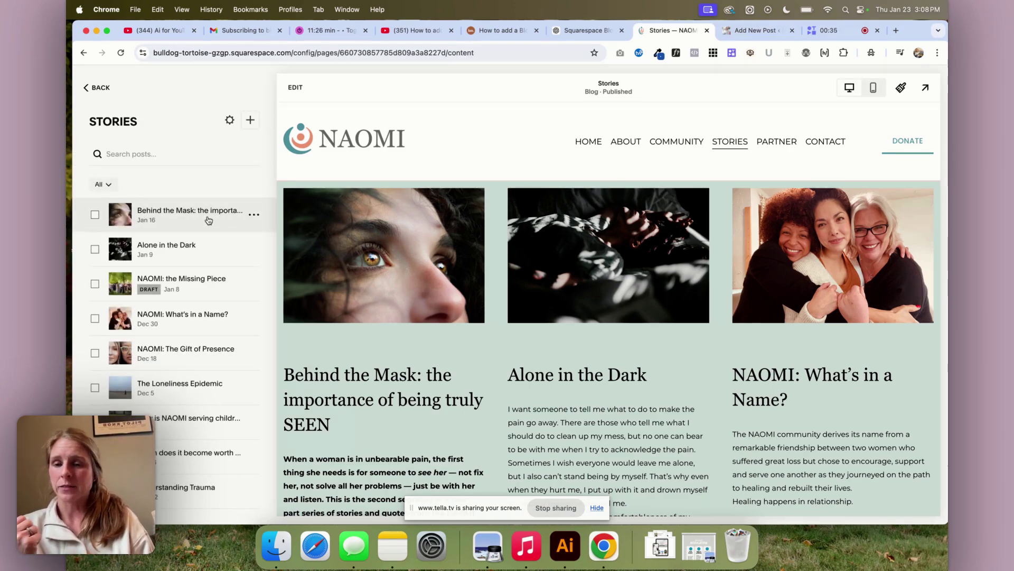
Step: Open the post "Behind the Mask: the importance of being truly SEEN" for editing near its end
{"action": "left_click", "coordinate": [209, 220]}
{"action": "scroll", "coordinate": [410, 295], "scroll_direction": "down", "scroll_amount": 15}
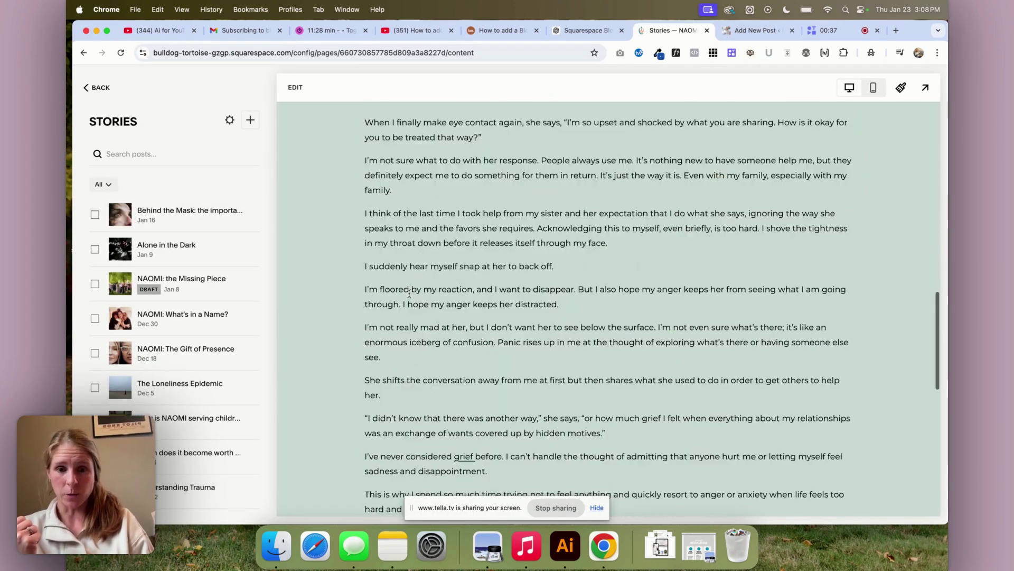
{"action": "scroll", "coordinate": [410, 295], "scroll_direction": "down", "scroll_amount": 15}
{"action": "left_click", "coordinate": [295, 87]}
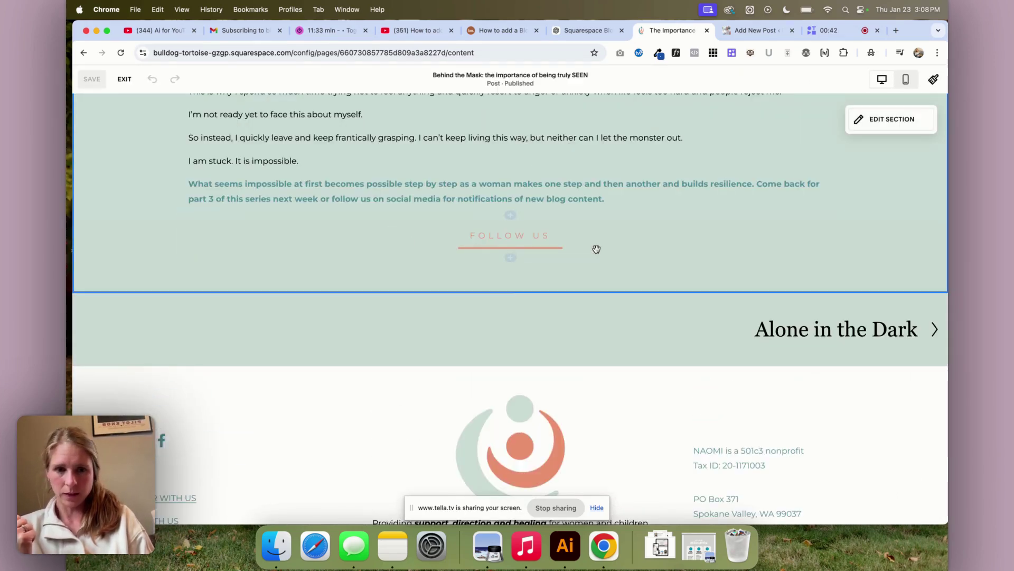
Step: Add a text block below the Follow Us button reading "Want blog updates straight to your inbox? Subscribe to stay in the loop!”"
{"action": "left_click", "coordinate": [887, 125]}
{"action": "left_click", "coordinate": [516, 270]}
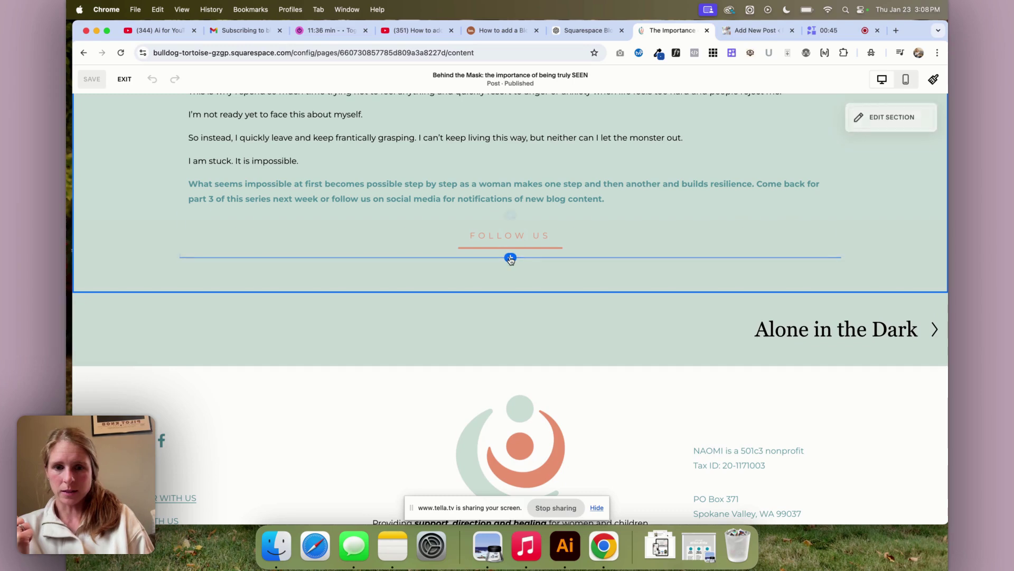
{"action": "left_click", "coordinate": [509, 258]}
{"action": "left_click", "coordinate": [772, 199]}
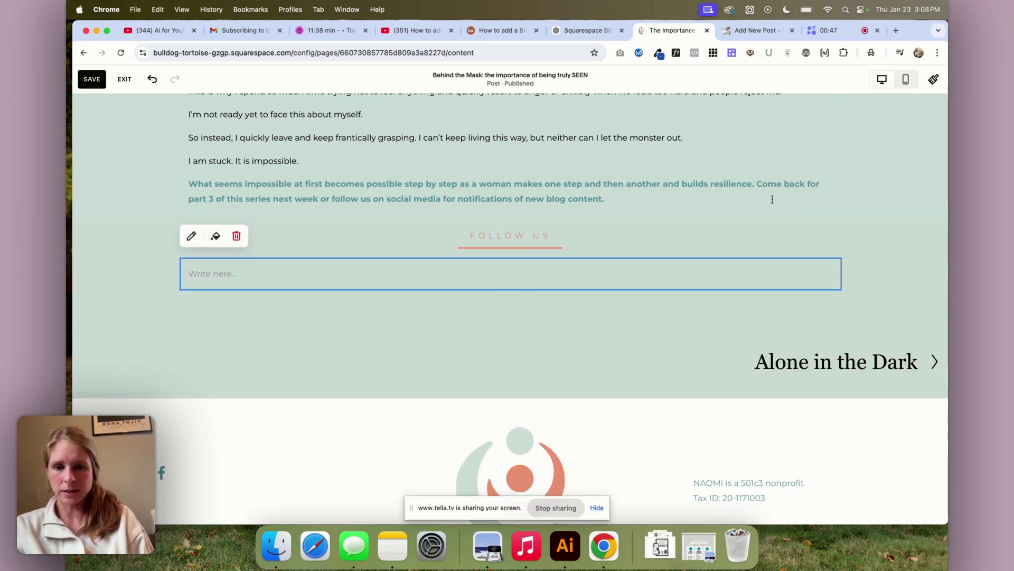
{"action": "left_click", "coordinate": [408, 273]}
{"action": "type", "text": "ant blog updates straight to your inbox? Subscribe to stay in the loop!\""}
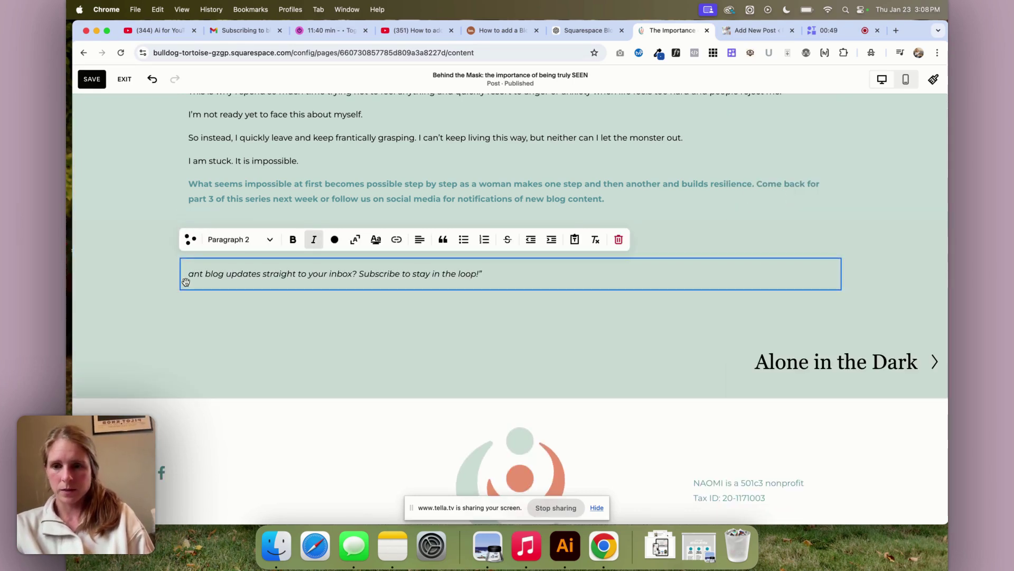
{"action": "type", "text": "W"}
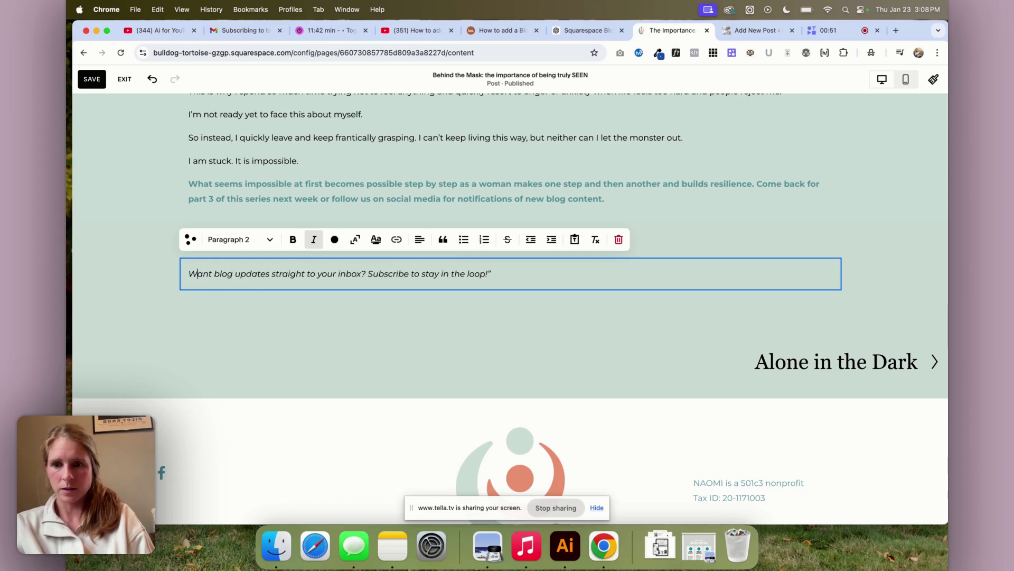
Step: Format the new subscribe sentence below the Follow Us button as Heading 3
{"action": "left_click", "coordinate": [259, 240]}
{"action": "left_click", "coordinate": [244, 294]}
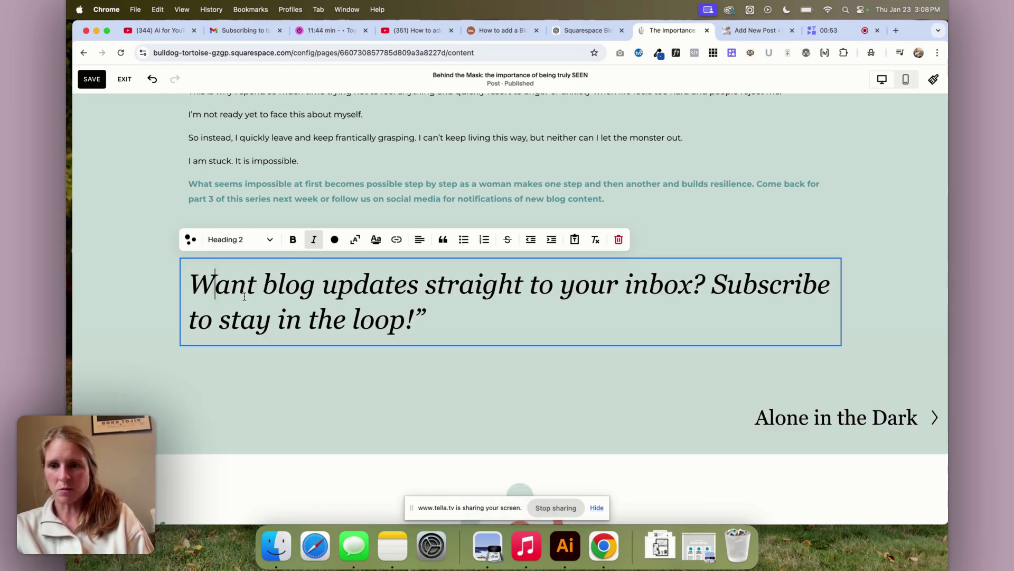
{"action": "triple_click", "coordinate": [271, 277]}
{"action": "left_click", "coordinate": [222, 239]}
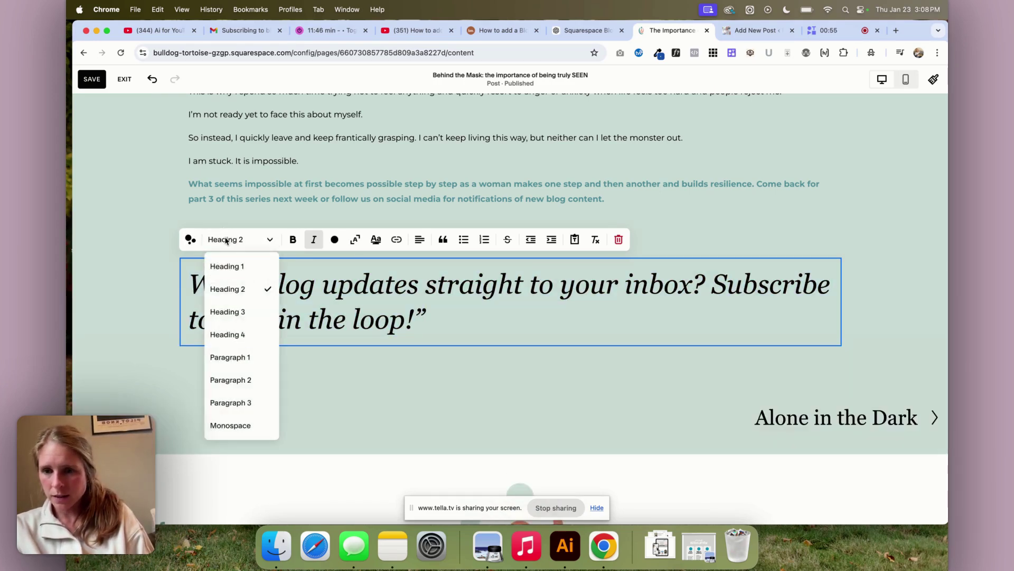
{"action": "left_click", "coordinate": [242, 312]}
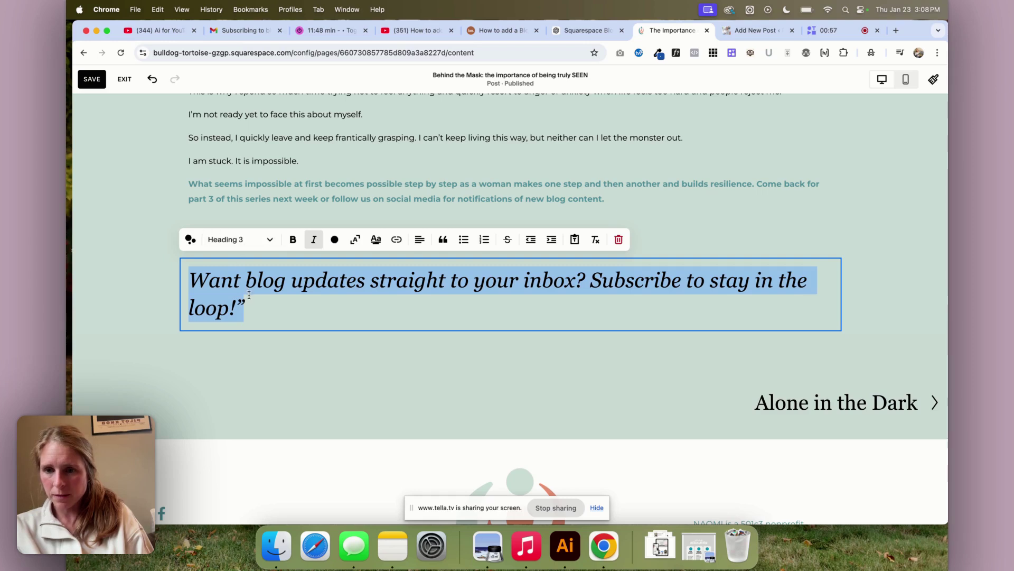
Step: Remove the closing quotation mark from the subscribe heading and centre its text
{"action": "left_click", "coordinate": [250, 305]}
{"action": "triple_click", "coordinate": [250, 303]}
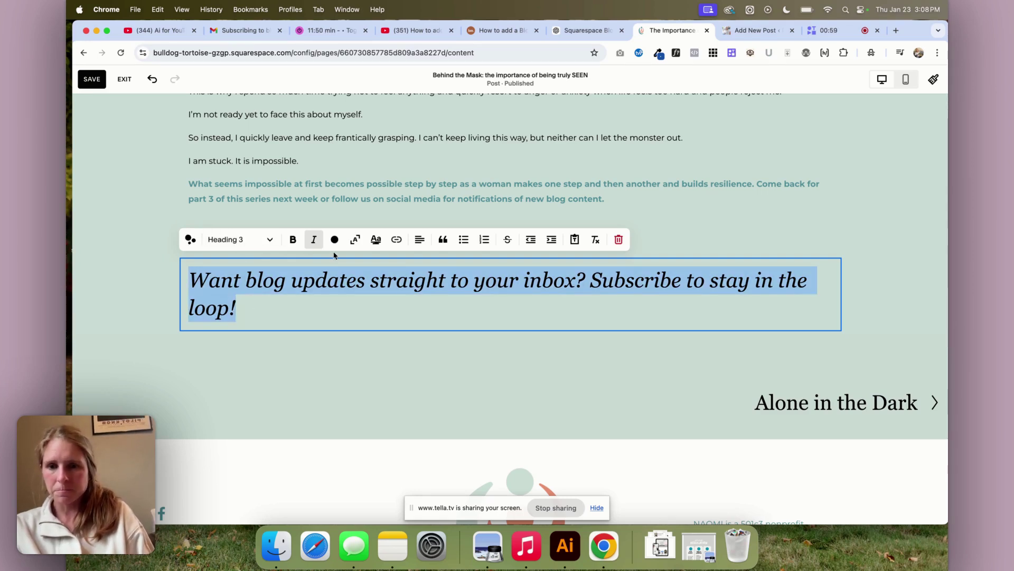
{"action": "left_click", "coordinate": [419, 239]}
{"action": "left_click", "coordinate": [410, 265]}
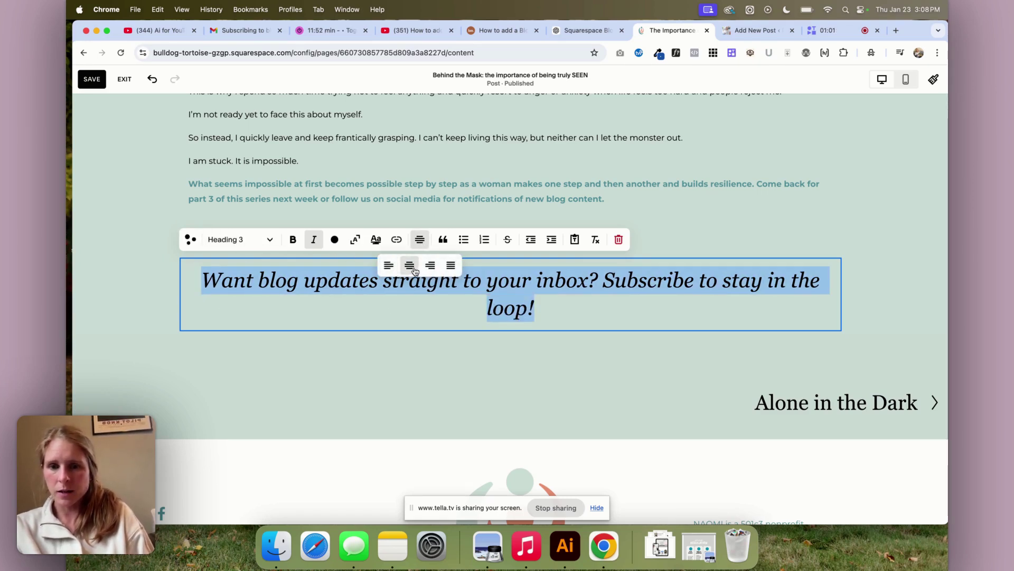
{"action": "left_click", "coordinate": [390, 336]}
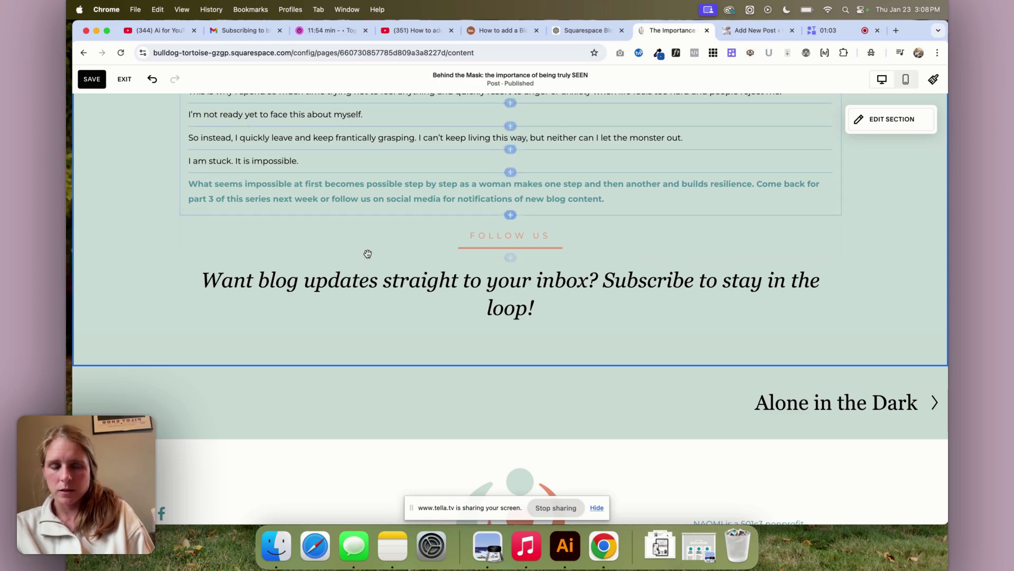
Step: Search the blocks for "subs" and insert a Newsletter block below the subscribe heading
{"action": "left_click", "coordinate": [510, 330]}
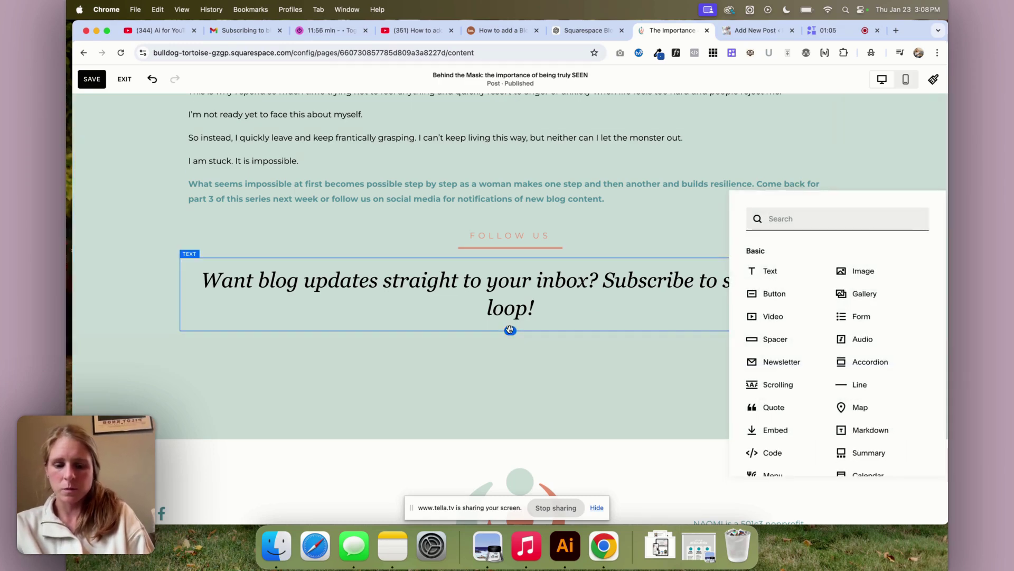
{"action": "type", "text": "subs"}
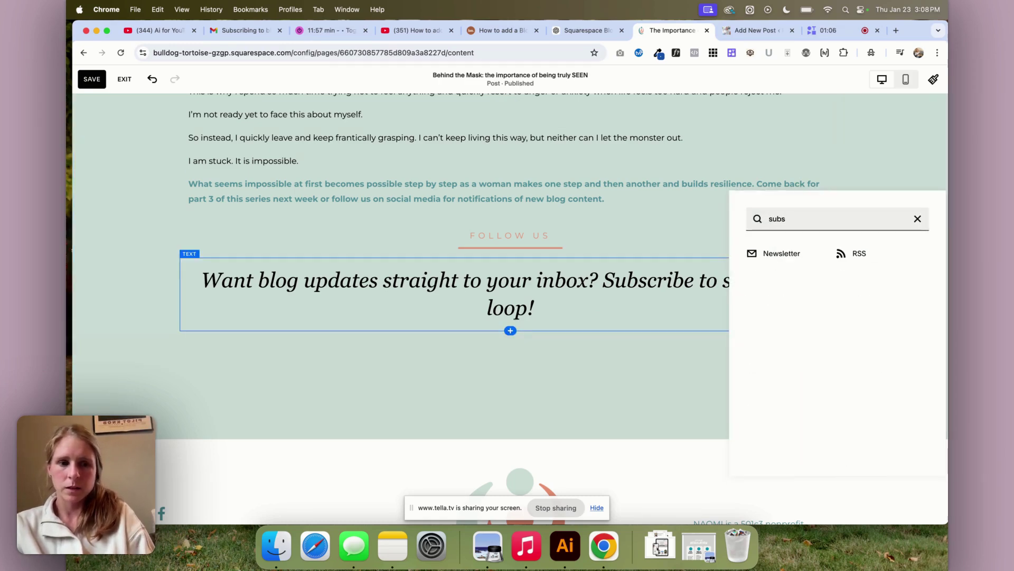
{"action": "left_click", "coordinate": [794, 255]}
{"action": "scroll", "coordinate": [640, 281], "scroll_direction": "down", "scroll_amount": 2}
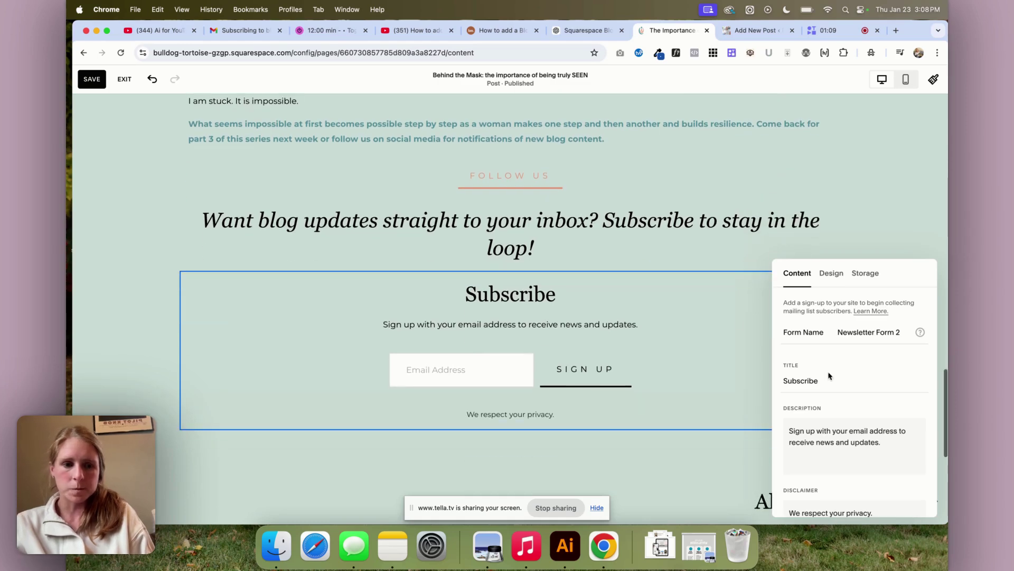
Step: Replace the newsletter form's title with "ant blog updates straight to your inbox? Subscribe to stay in the loop!”"
{"action": "left_click", "coordinate": [830, 381]}
{"action": "double_click", "coordinate": [822, 382]}
{"action": "type", "text": "\"Want blog updates straight to your inbox? Subscribe to stay in the loop!\""}
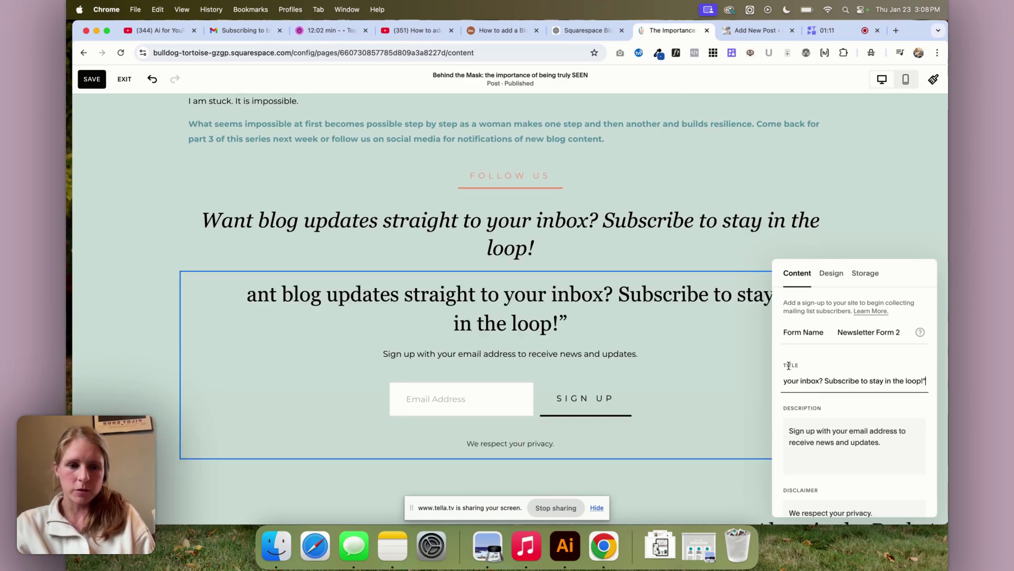
Step: Delete the separate text block with the subscribe heading above the newsletter form
{"action": "left_click", "coordinate": [546, 238]}
{"action": "key", "text": "super+a"}
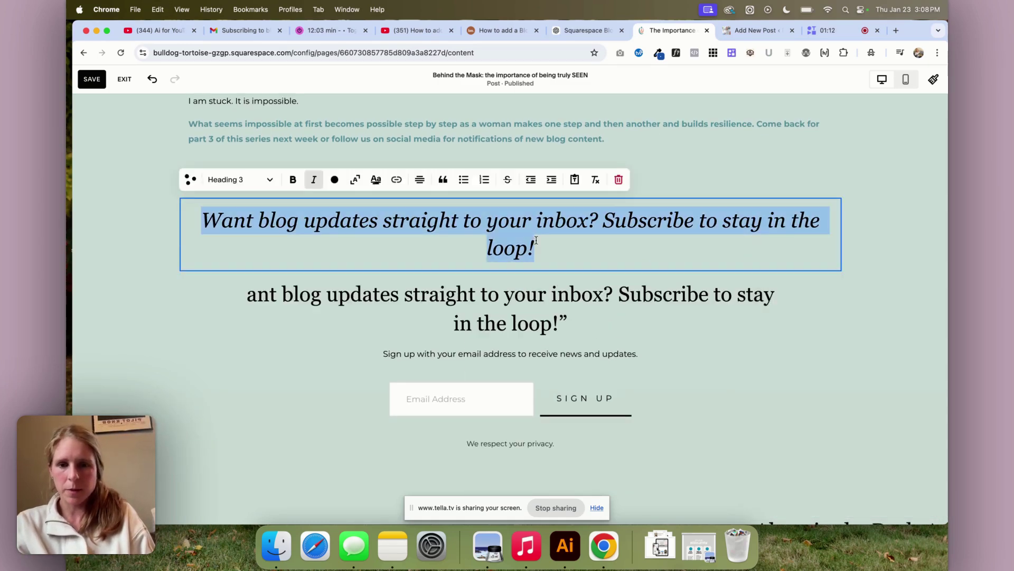
{"action": "left_click", "coordinate": [619, 179]}
{"action": "left_click", "coordinate": [567, 327]}
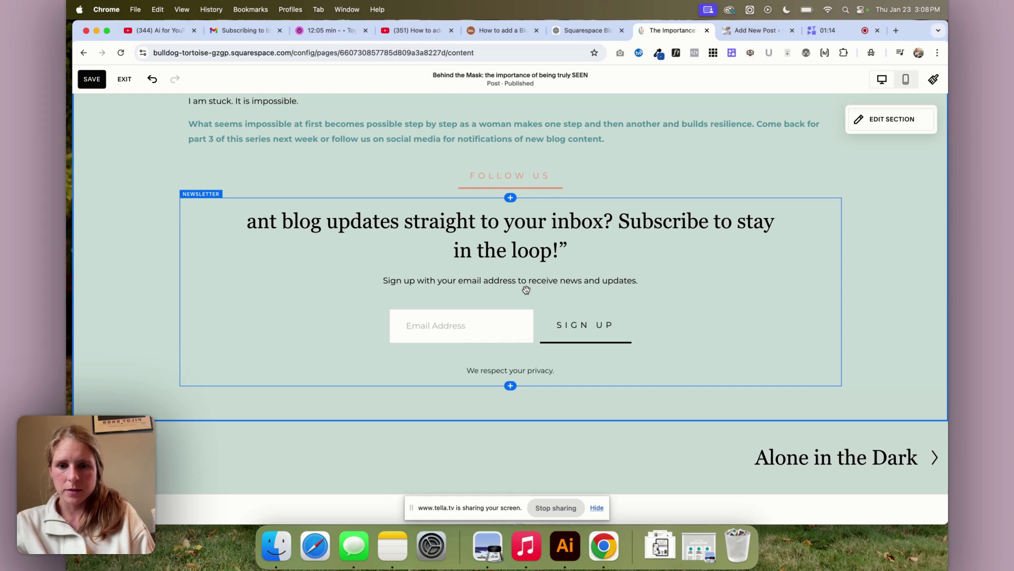
Step: Correct the first word of the newsletter form's title to "Want"
{"action": "left_click", "coordinate": [554, 216]}
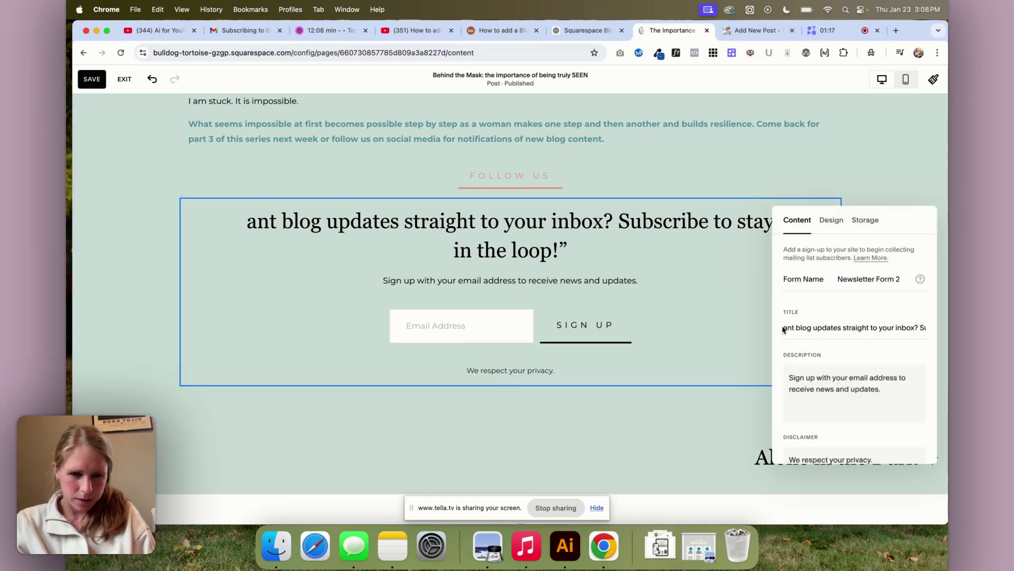
{"action": "left_click_drag", "start_coordinate": [925, 328], "coordinate": [764, 333]}
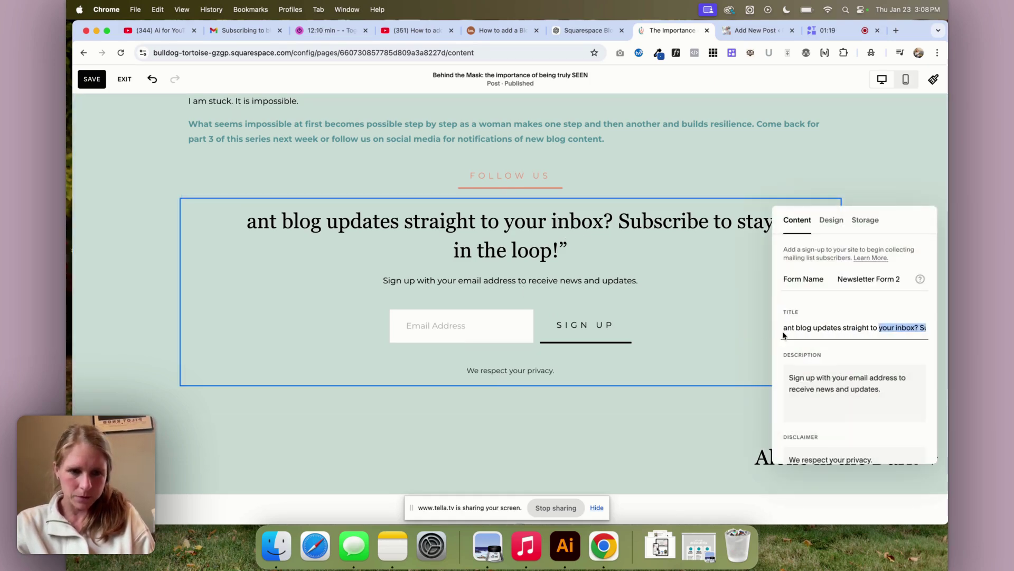
{"action": "left_click", "coordinate": [786, 329]}
{"action": "type", "text": "!"}
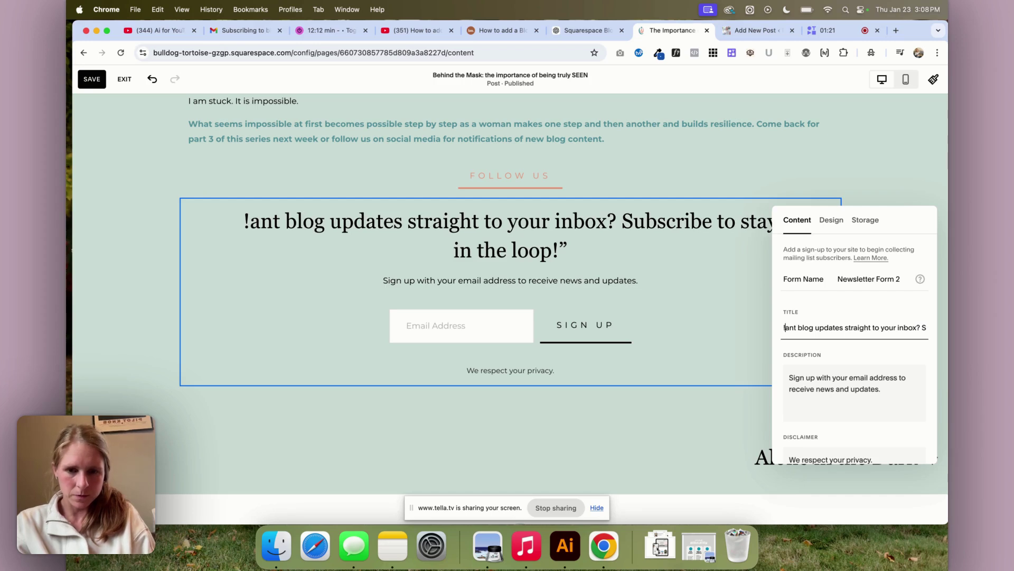
{"action": "key", "text": "BackSpace"}
{"action": "type", "text": "W"}
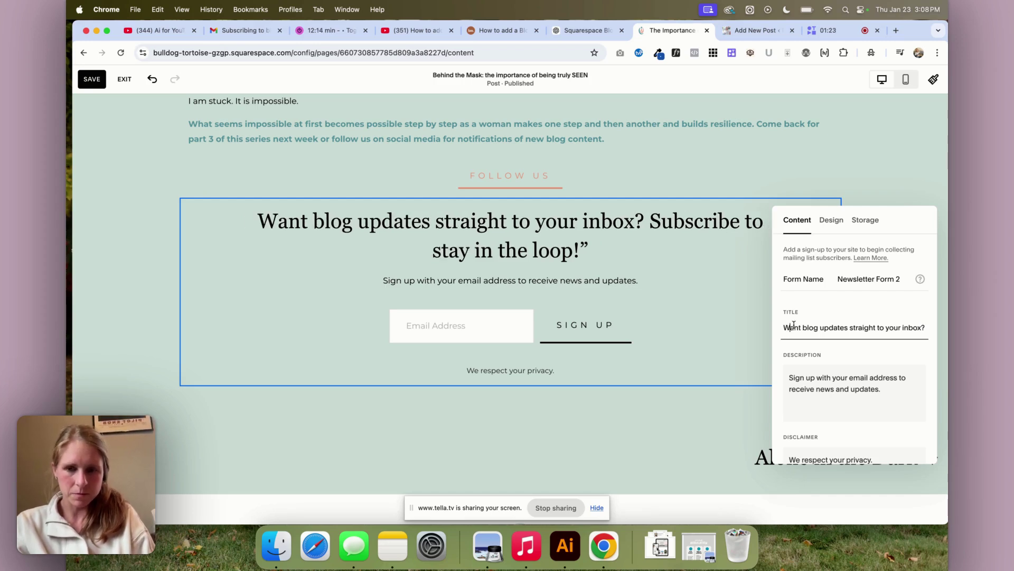
Step: Copy the title's second sentence and remove it, leaving "Want blog updates straight to your inbox?" as the newsletter title
{"action": "left_click_drag", "start_coordinate": [886, 329], "coordinate": [927, 328]}
{"action": "left_click", "coordinate": [853, 328]}
{"action": "left_click_drag", "start_coordinate": [850, 326], "coordinate": [937, 330]}
{"action": "key", "text": "super+c"}
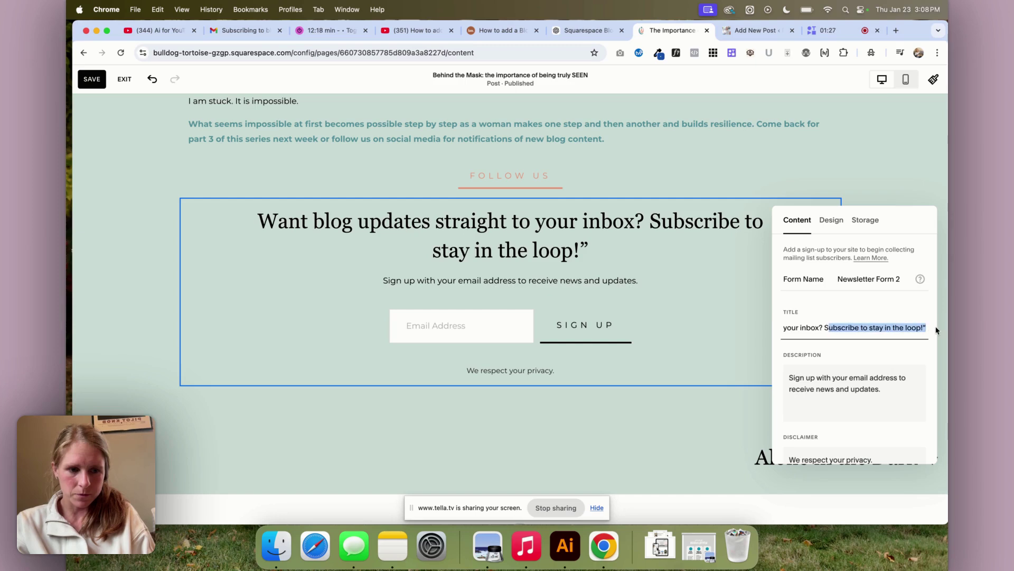
{"action": "key", "text": "BackSpace"}
{"action": "key", "text": "BackSpace"}
{"action": "key", "text": "BackSpace"}
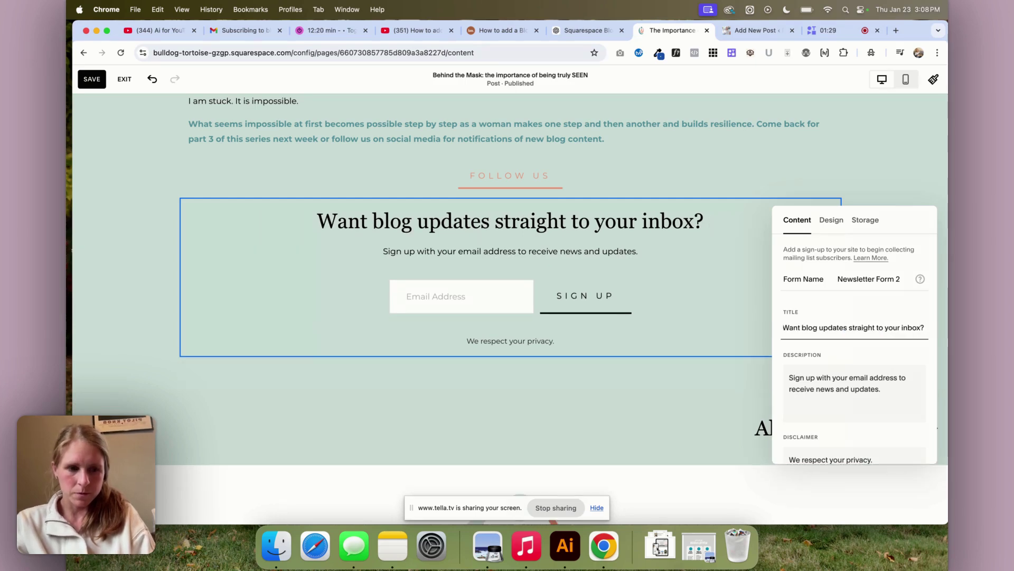
Step: Replace the newsletter form's description with the copied sentence, corrected to "Subscribe to stay in the loop!"
{"action": "triple_click", "coordinate": [832, 376]}
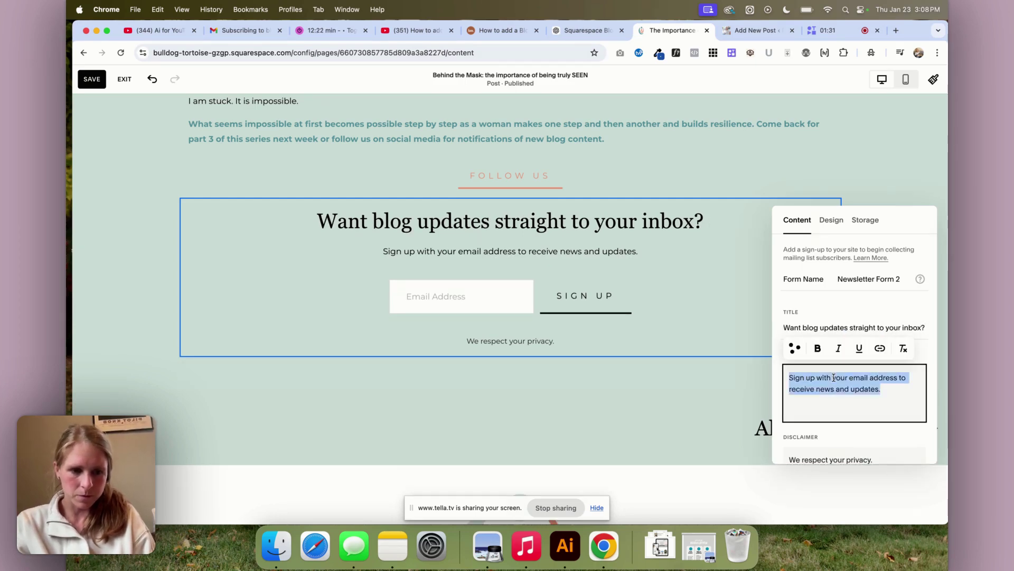
{"action": "key", "text": "super+v"}
{"action": "key", "text": "BackSpace"}
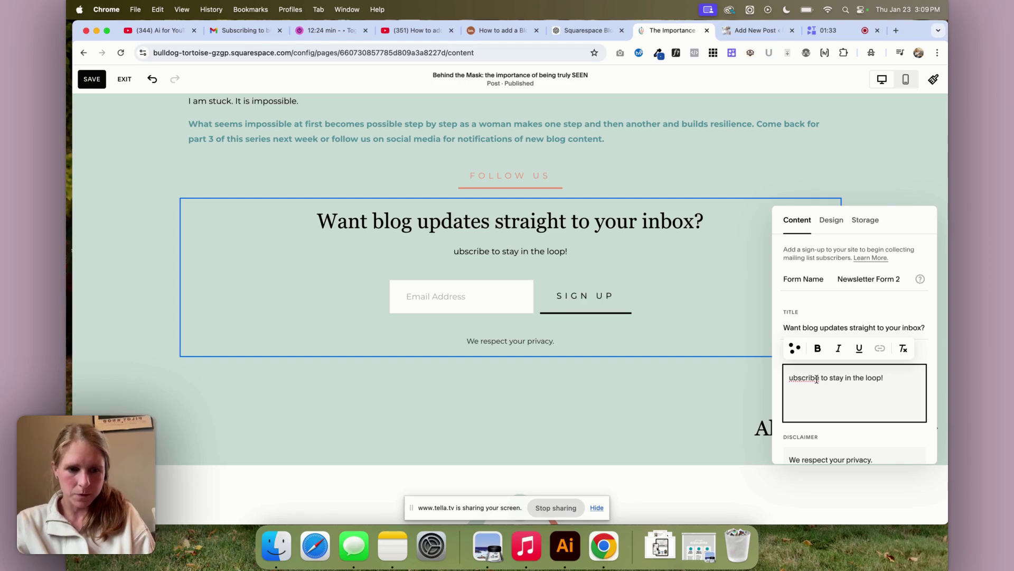
{"action": "type", "text": "S"}
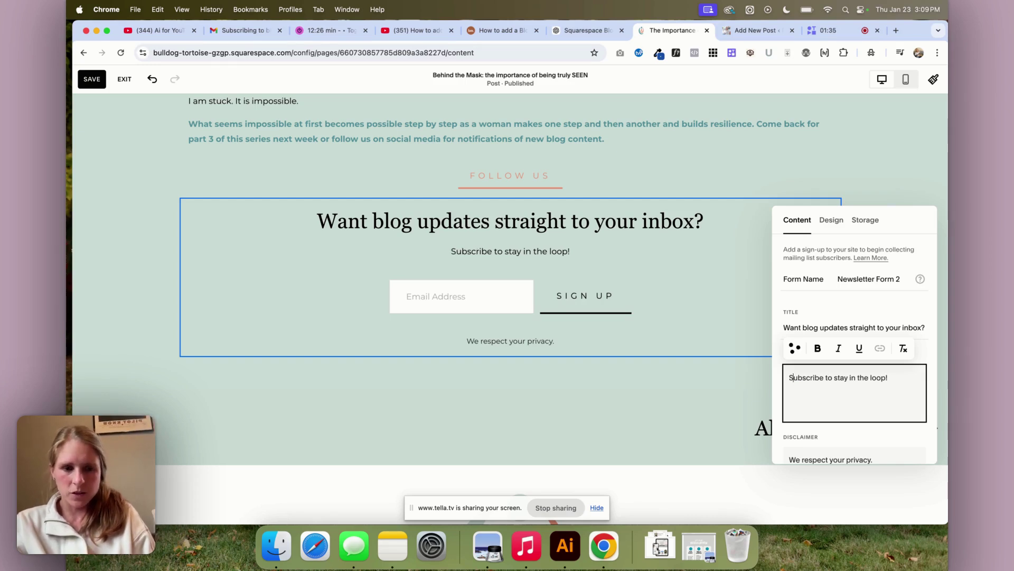
{"action": "scroll", "coordinate": [822, 411], "scroll_direction": "down", "scroll_amount": 3}
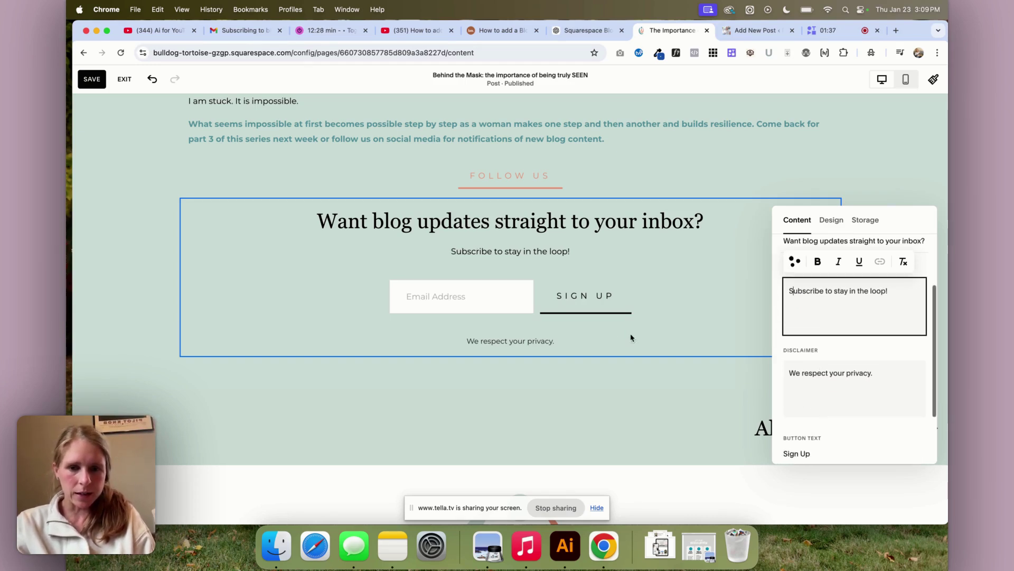
{"action": "scroll", "coordinate": [854, 312], "scroll_direction": "up", "scroll_amount": 3}
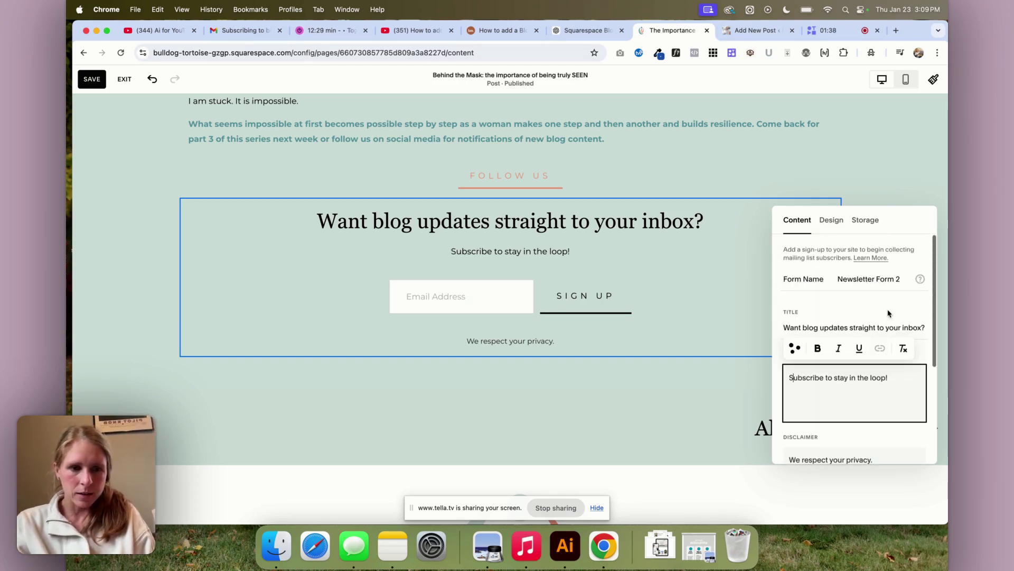
Step: Check the newsletter form's storage settings, then turn on the required name field in its content settings
{"action": "left_click", "coordinate": [866, 222]}
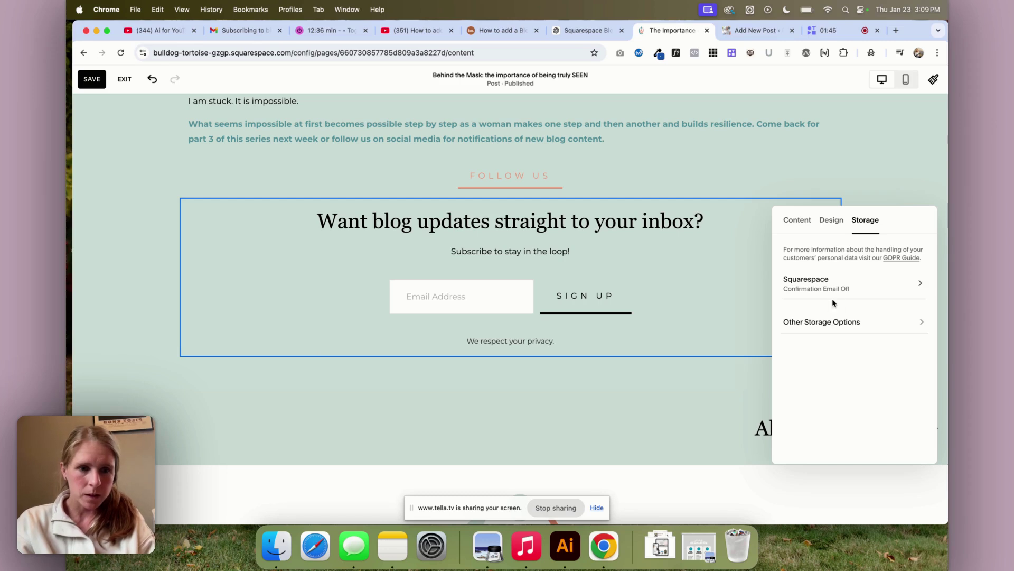
{"action": "left_click", "coordinate": [828, 229]}
{"action": "left_click", "coordinate": [796, 224]}
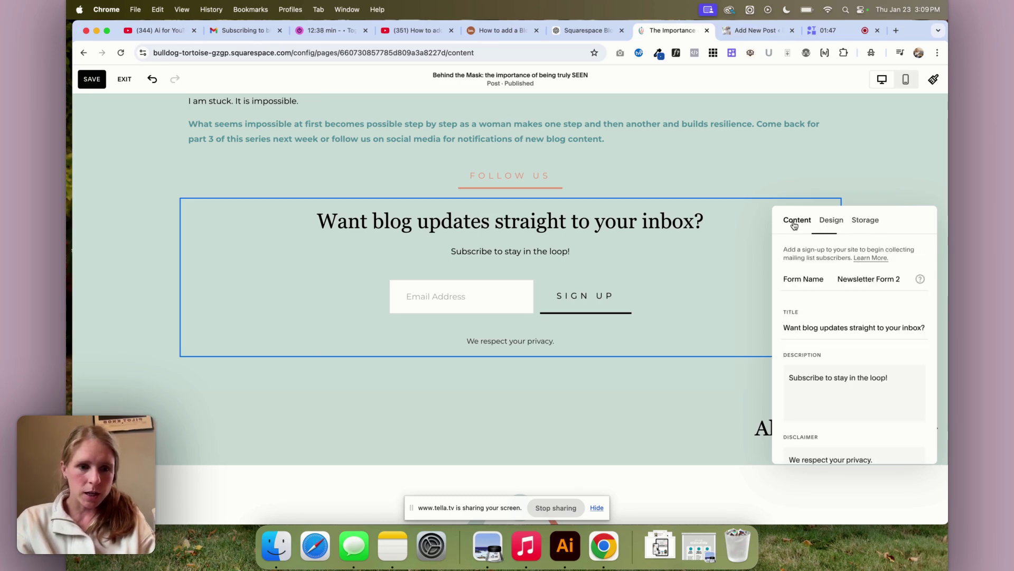
{"action": "scroll", "coordinate": [840, 317], "scroll_direction": "down", "scroll_amount": 5}
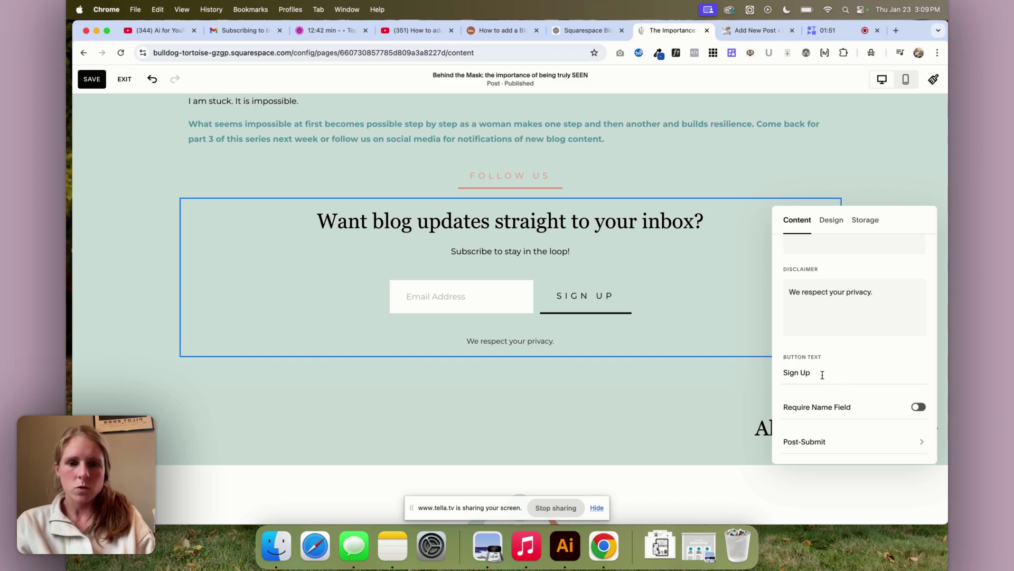
{"action": "left_click", "coordinate": [917, 408]}
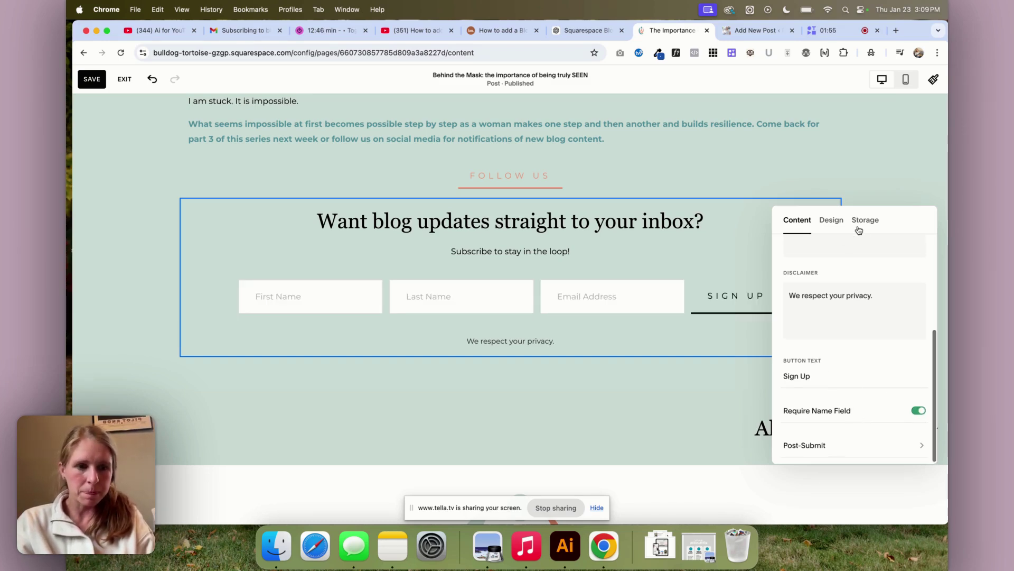
Step: Set the newsletter form's Squarespace storage to add sign-ups to the Blog Subscribers mailing list
{"action": "left_click", "coordinate": [831, 221]}
{"action": "left_click", "coordinate": [874, 224]}
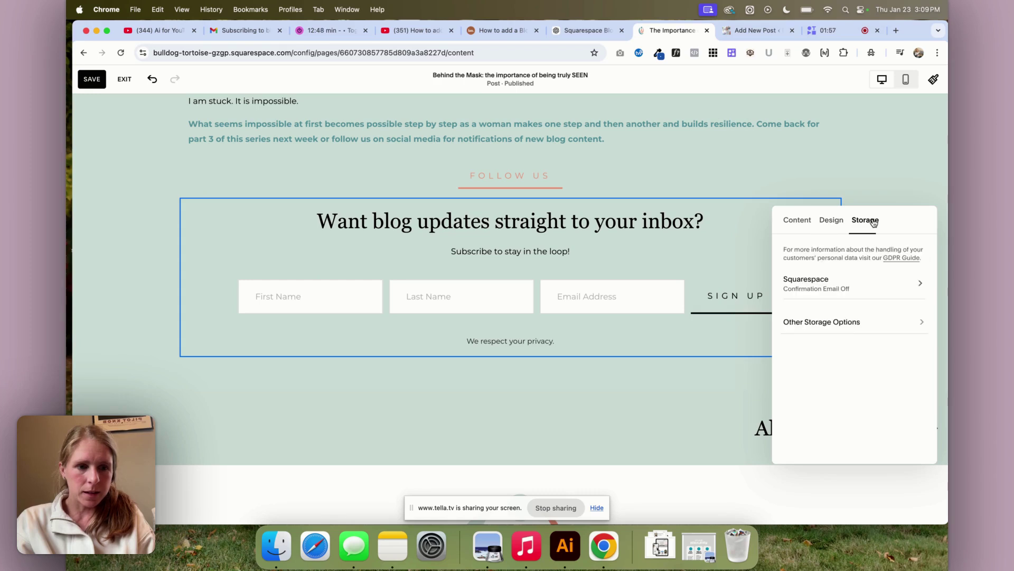
{"action": "left_click", "coordinate": [870, 295]}
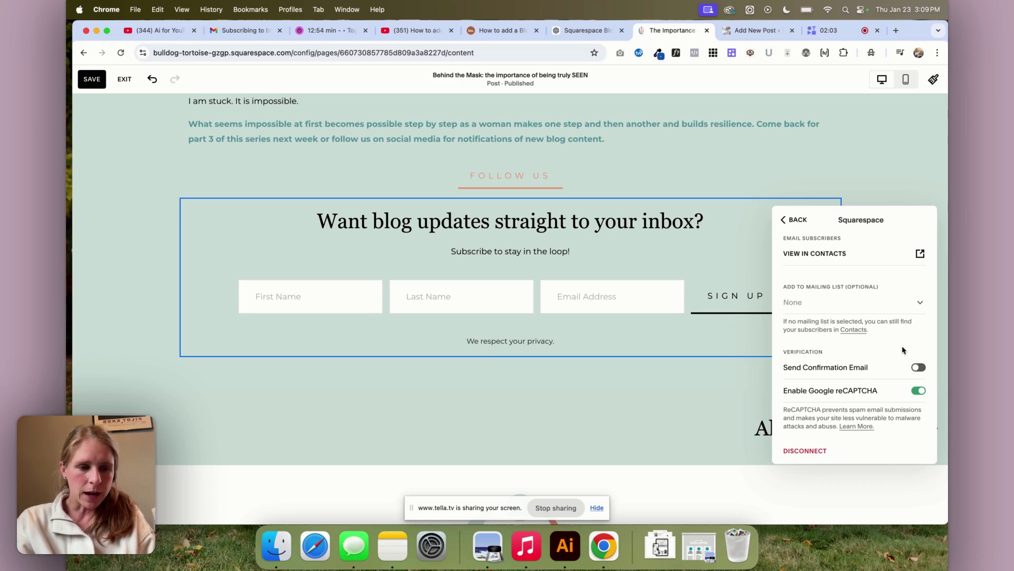
{"action": "left_click", "coordinate": [813, 302]}
{"action": "left_click", "coordinate": [814, 302]}
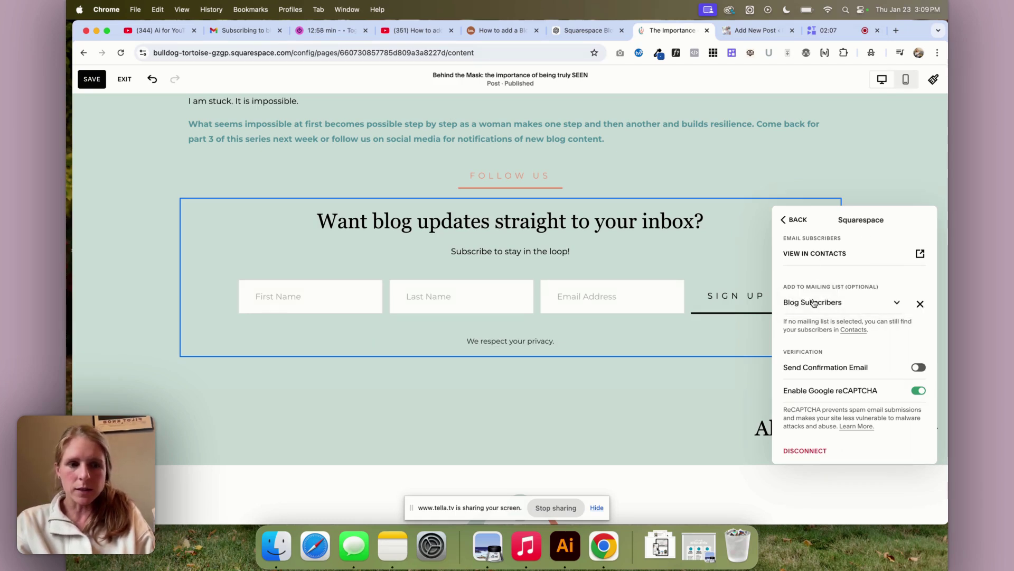
Step: Close the newsletter settings, save the blog post and exit editing
{"action": "left_click", "coordinate": [115, 169]}
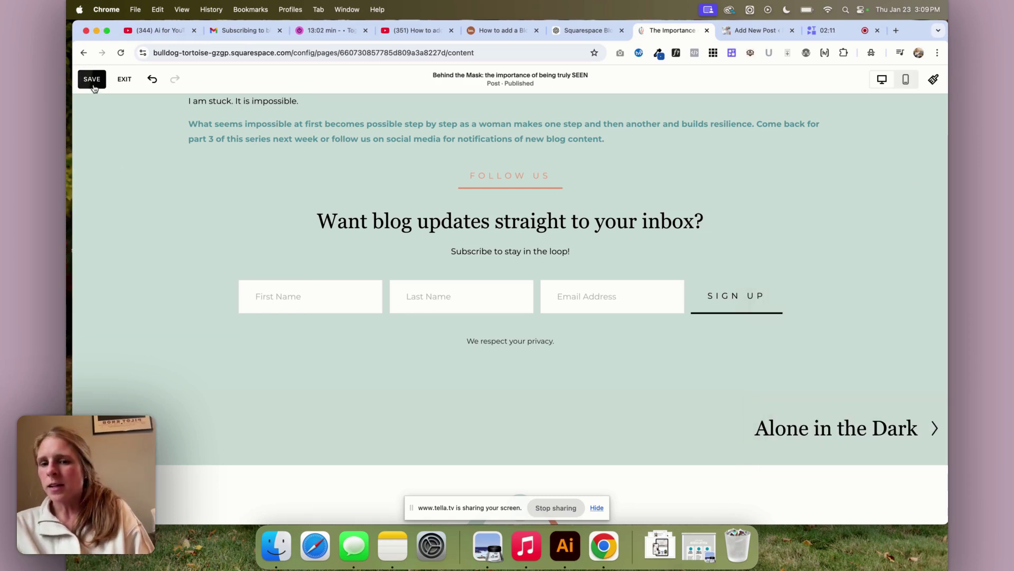
{"action": "left_click", "coordinate": [93, 82]}
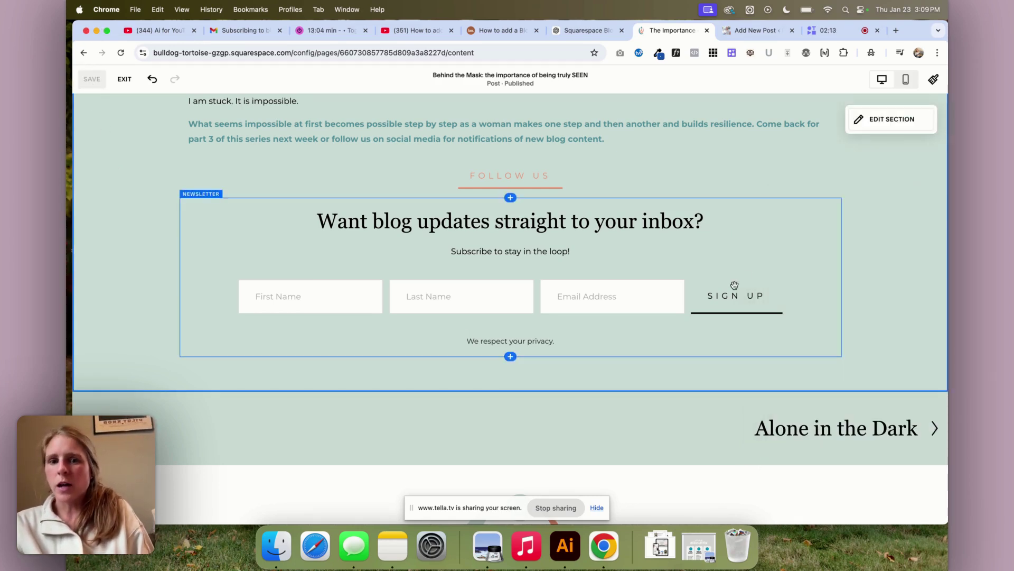
{"action": "left_click", "coordinate": [125, 79]}
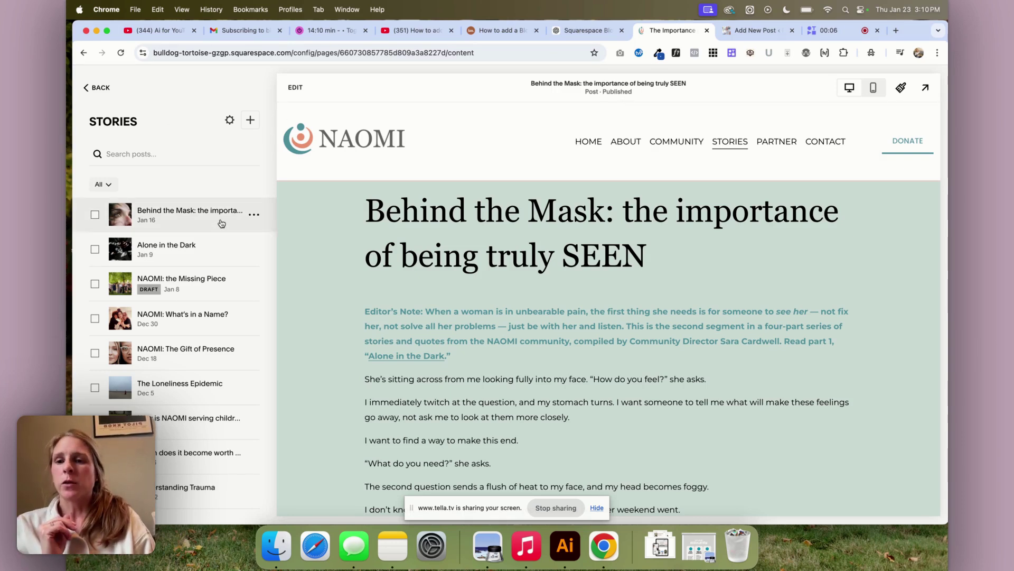
Step: Create an email draft of the "Behind the Mask" post from its sharing settings and go to Email Campaigns
{"action": "left_click", "coordinate": [256, 217]}
{"action": "left_click", "coordinate": [250, 241]}
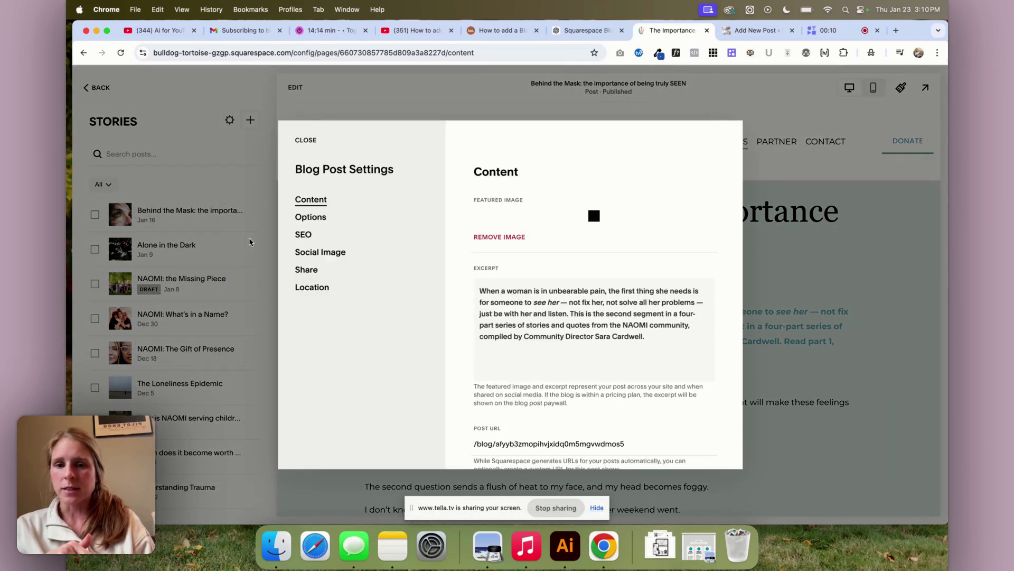
{"action": "left_click", "coordinate": [307, 271]}
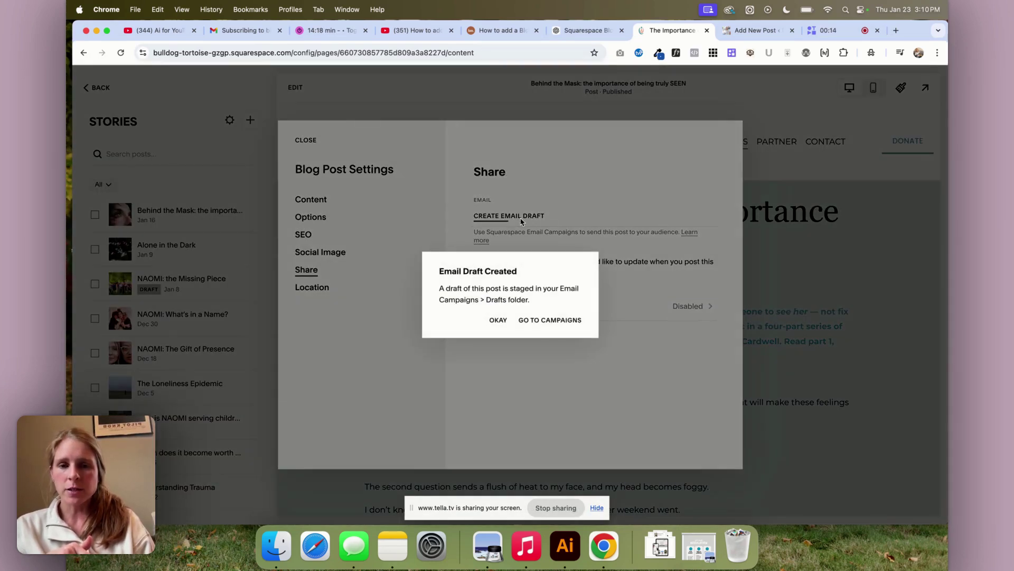
{"action": "left_click", "coordinate": [550, 320]}
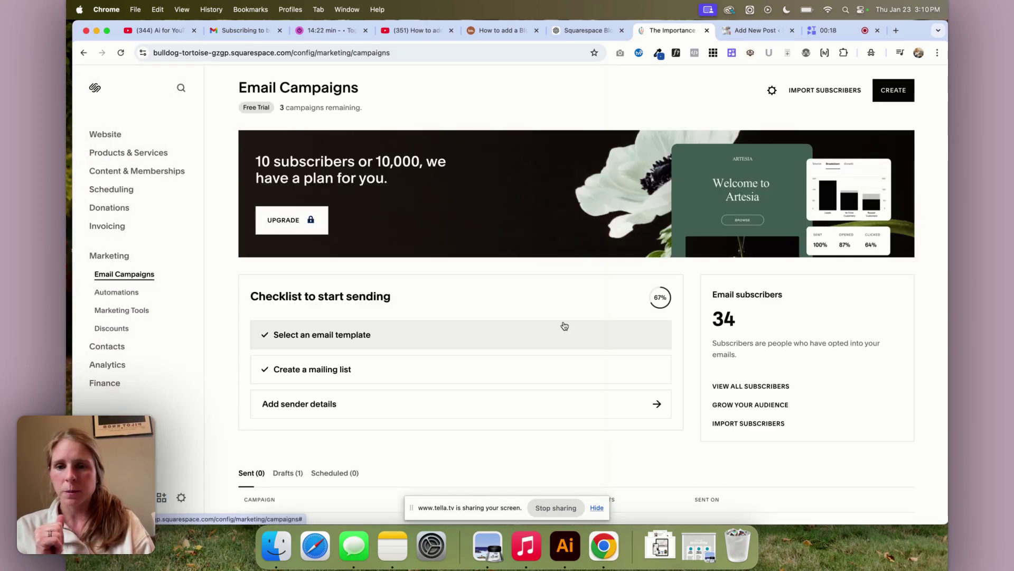
Step: Open the drafted "Behind the Mask: the importance of being truly SEEN" campaign for editing
{"action": "scroll", "coordinate": [565, 325], "scroll_direction": "down", "scroll_amount": 5}
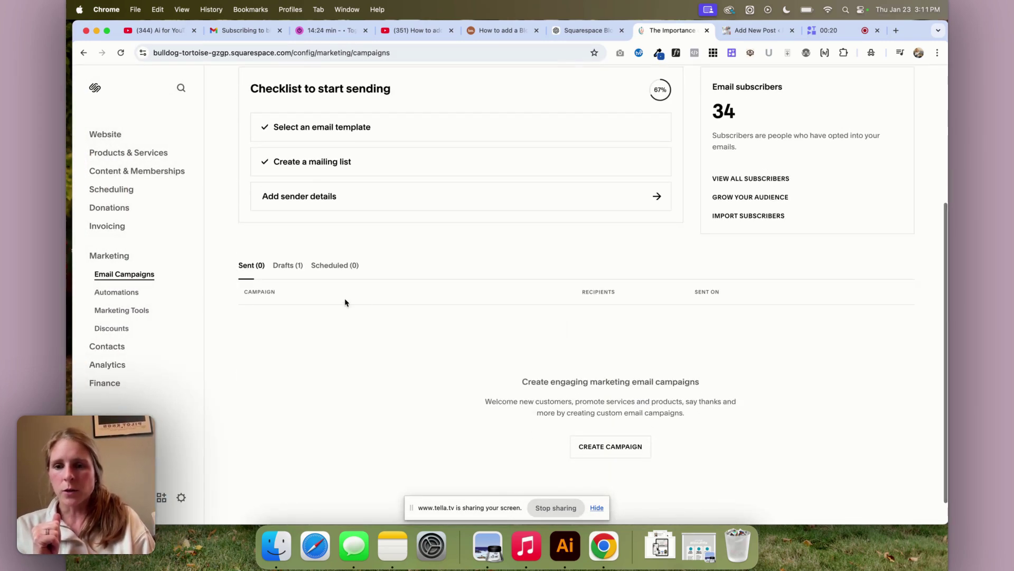
{"action": "left_click", "coordinate": [289, 265]}
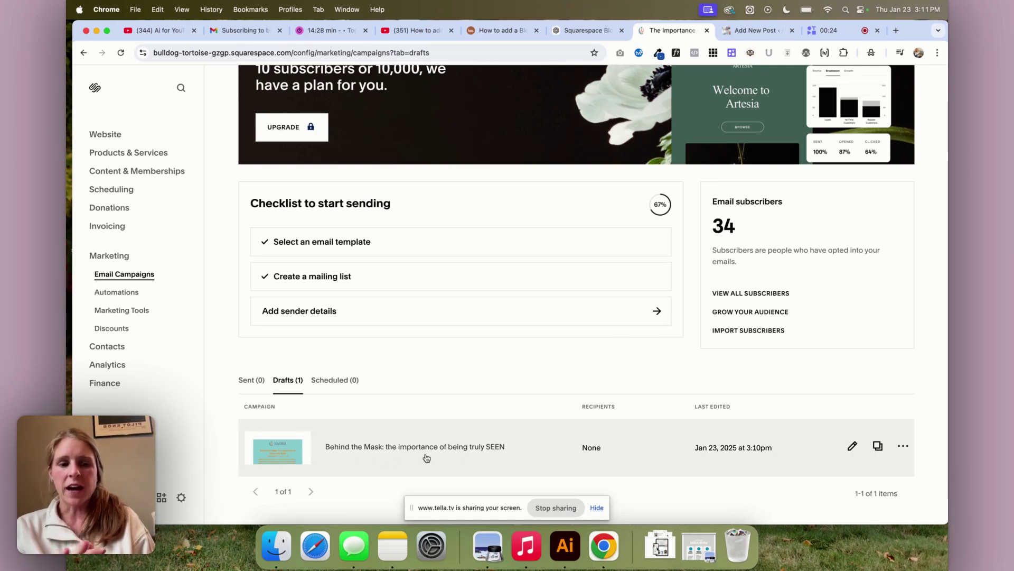
{"action": "left_click", "coordinate": [853, 446]}
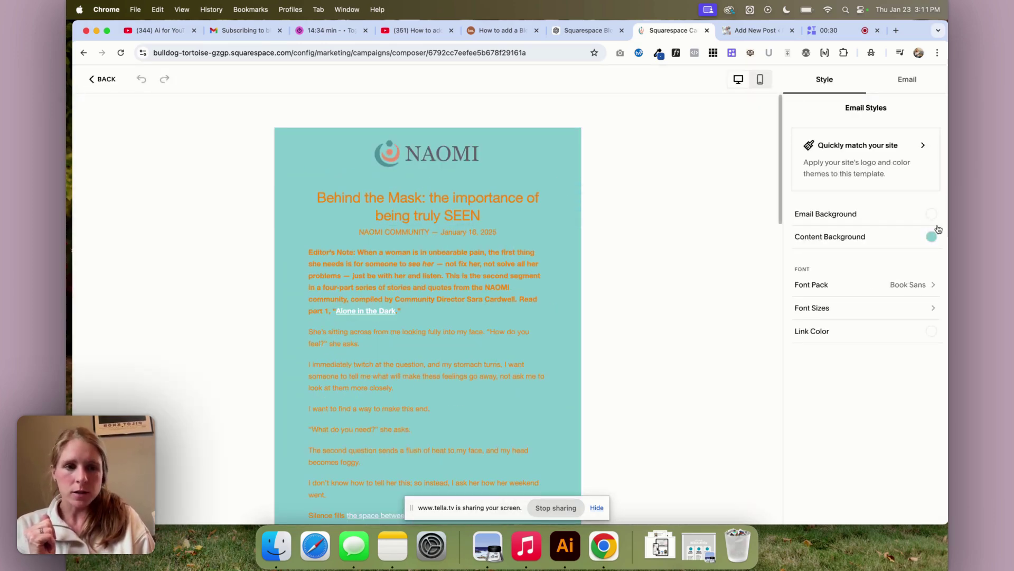
Step: Set the email's content background to white, review the draft down to its Follow Us button, and return to Email Campaigns
{"action": "left_click", "coordinate": [932, 236]}
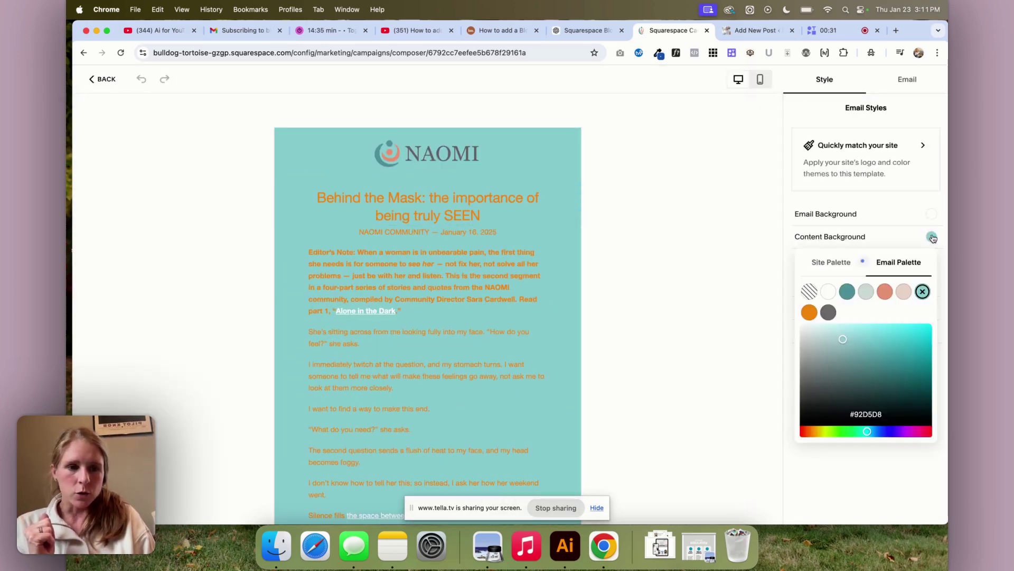
{"action": "left_click", "coordinate": [829, 292]}
{"action": "left_click", "coordinate": [668, 260]}
{"action": "scroll", "coordinate": [668, 261], "scroll_direction": "down", "scroll_amount": 10}
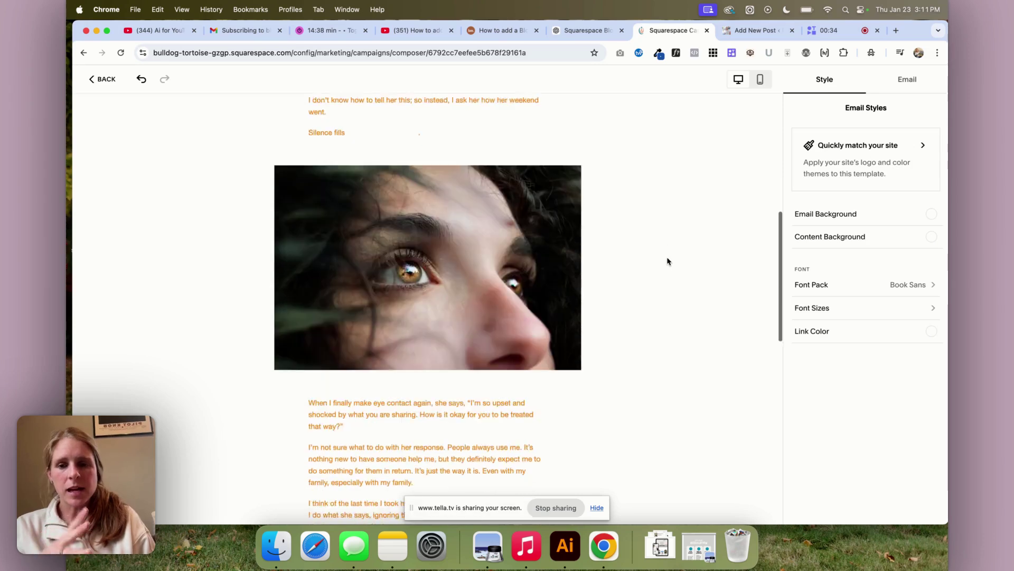
{"action": "scroll", "coordinate": [667, 261], "scroll_direction": "down", "scroll_amount": 10}
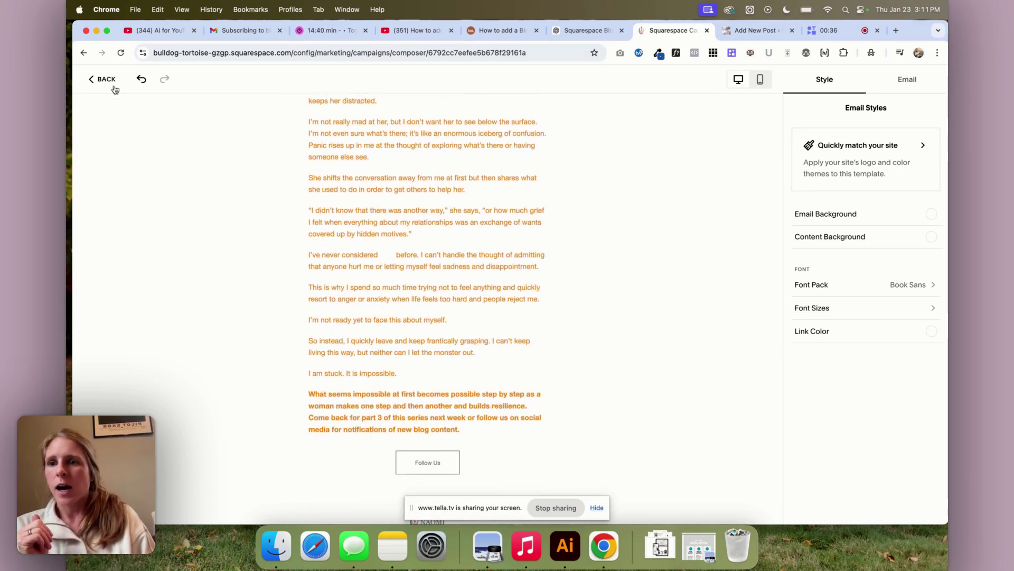
{"action": "left_click", "coordinate": [109, 80]}
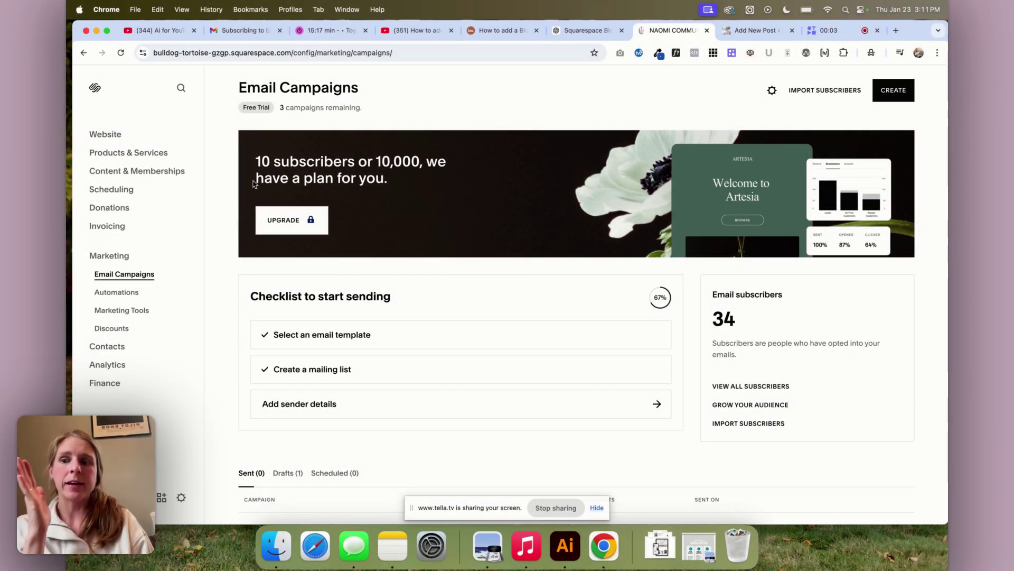
Step: Create a new email campaign from the Passero template in the Share Content category
{"action": "left_click", "coordinate": [877, 92]}
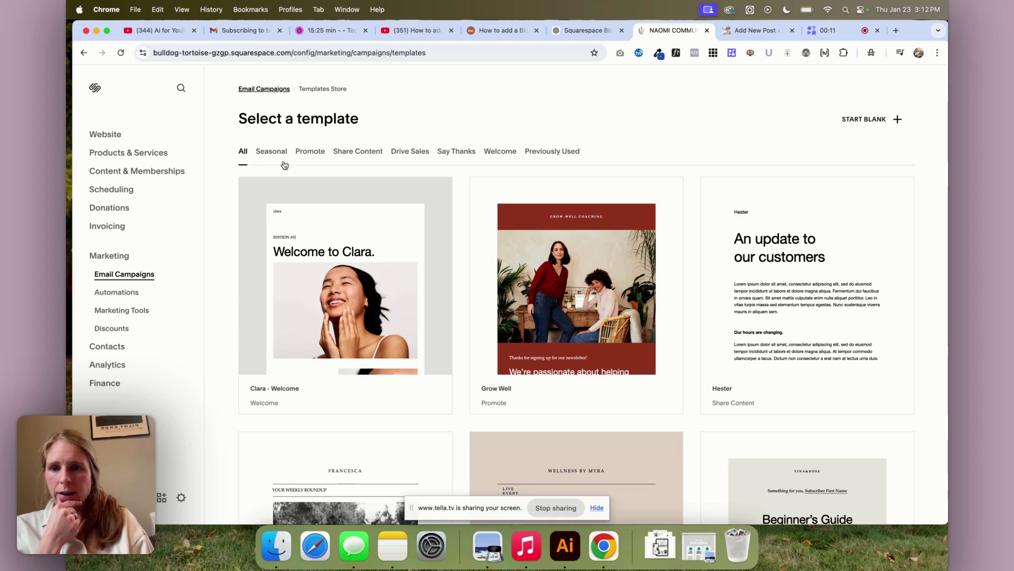
{"action": "left_click", "coordinate": [364, 153]}
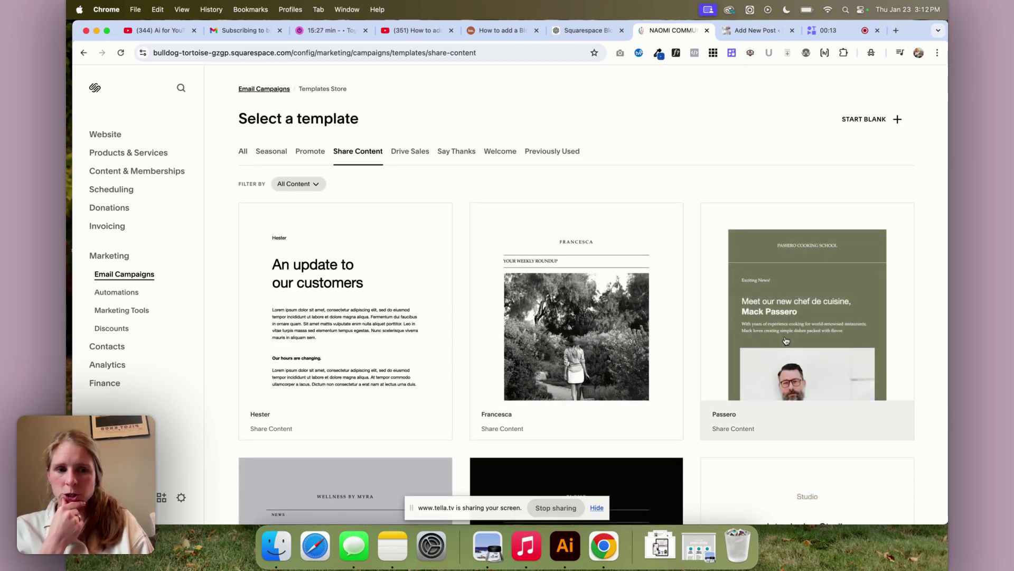
{"action": "scroll", "coordinate": [786, 341], "scroll_direction": "down", "scroll_amount": 2}
{"action": "left_click", "coordinate": [814, 254]}
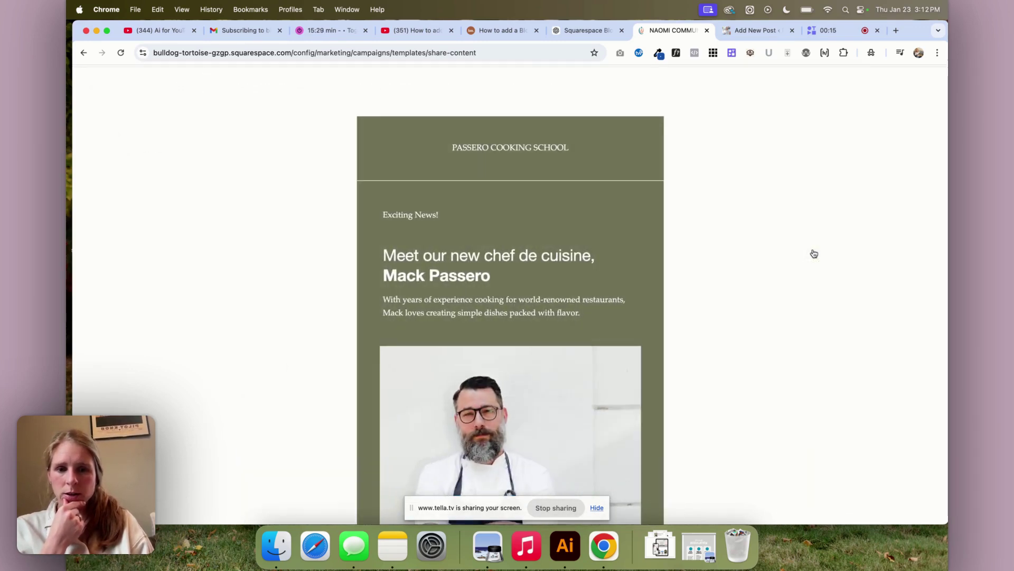
{"action": "left_click", "coordinate": [905, 79]}
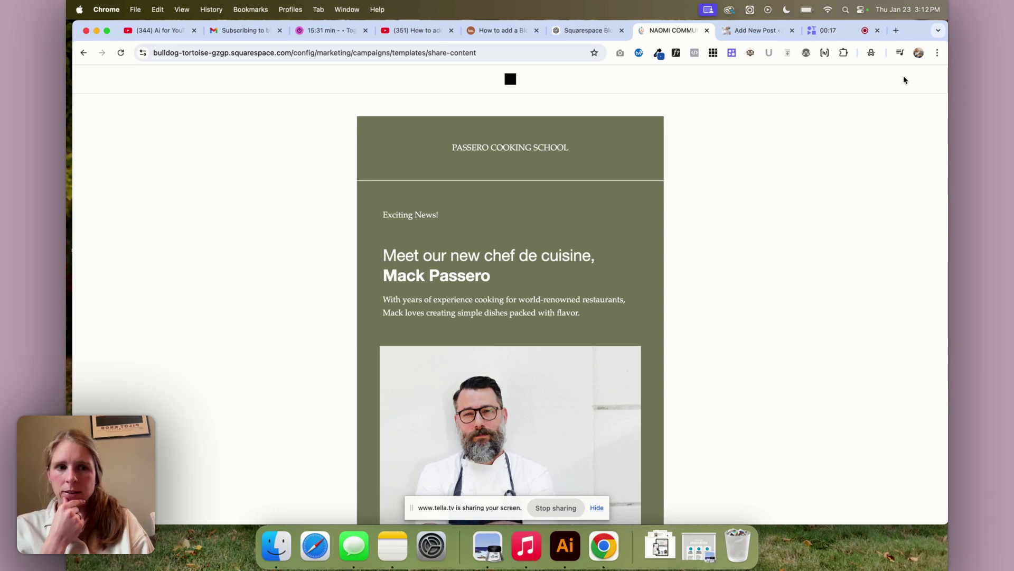